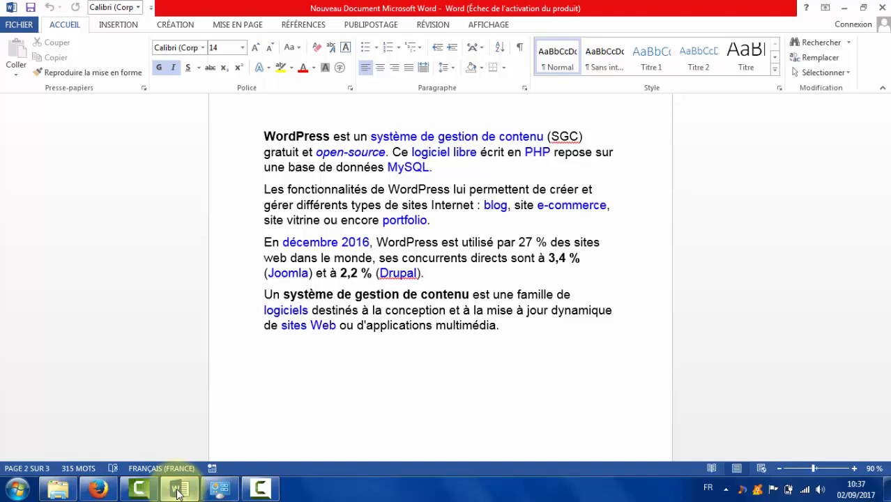
Hide the Word document and bring up Firefox showing Google.
{"action": "left_click_drag", "start_coordinate": [886, 204], "coordinate": [885, 136]}
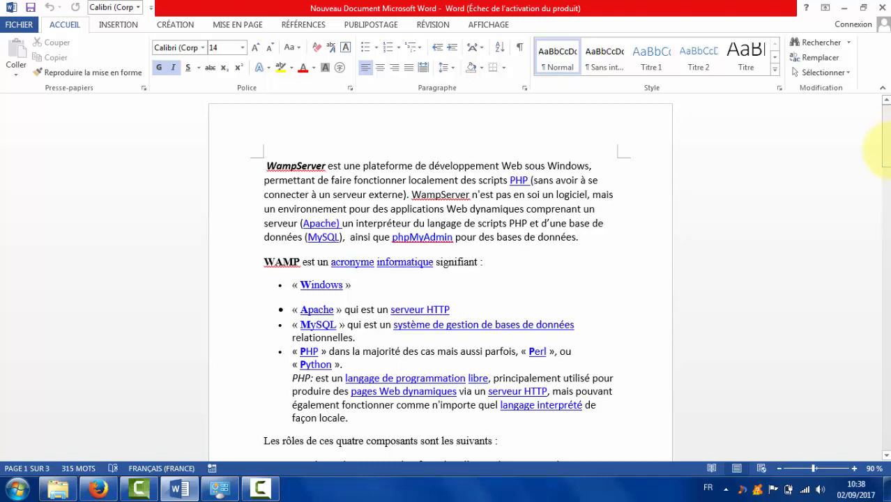
{"action": "left_click_drag", "start_coordinate": [888, 168], "coordinate": [888, 183]}
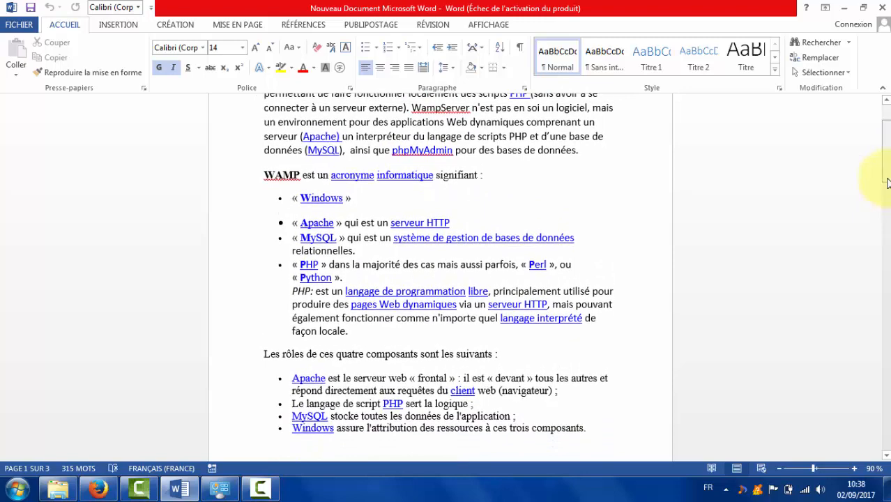
{"action": "left_click", "coordinate": [850, 7]}
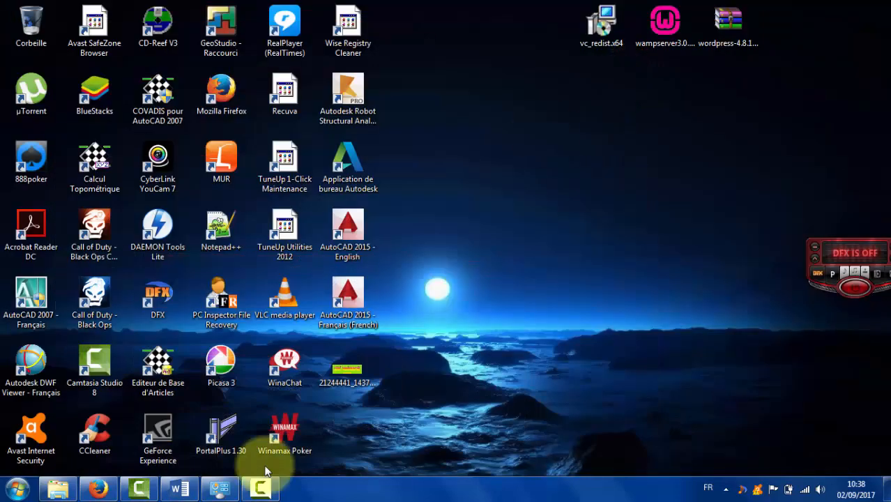
{"action": "left_click", "coordinate": [98, 491]}
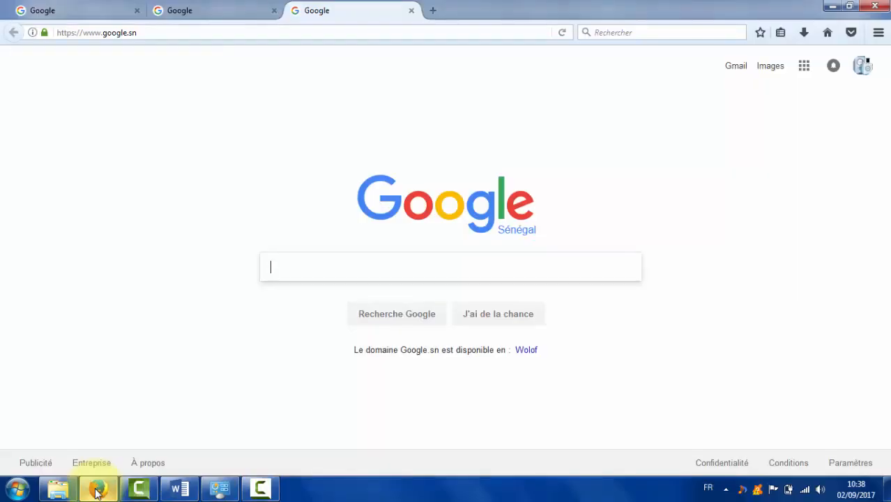
Search for wampserver and start the direct download of WampServer 64 bits.
{"action": "type", "text": "wamp"}
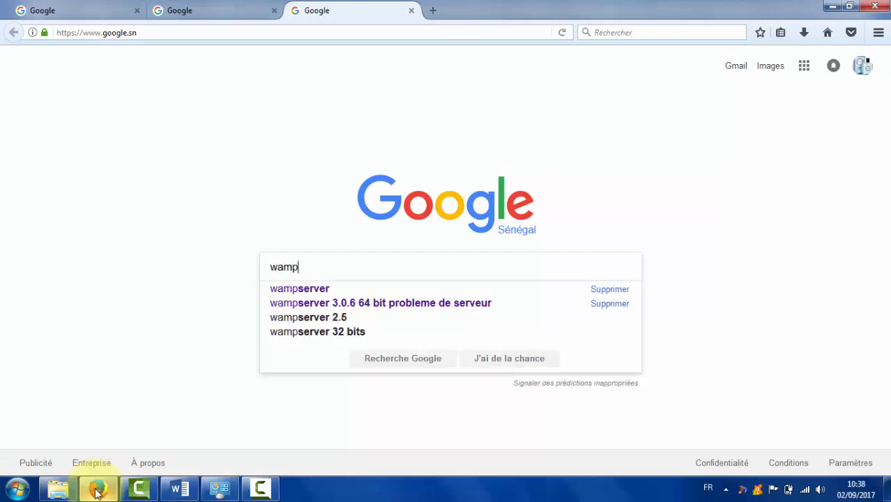
{"action": "key", "text": "Down"}
{"action": "key", "text": "Return"}
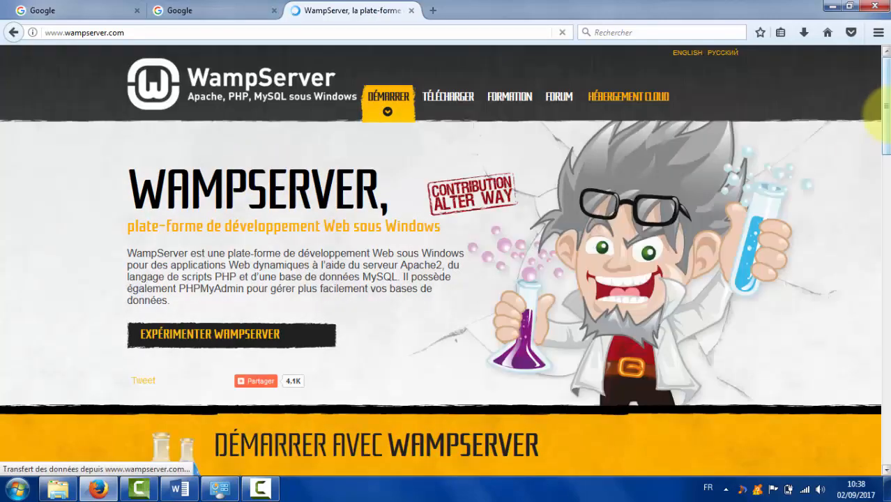
{"action": "left_click_drag", "start_coordinate": [880, 111], "coordinate": [880, 279]}
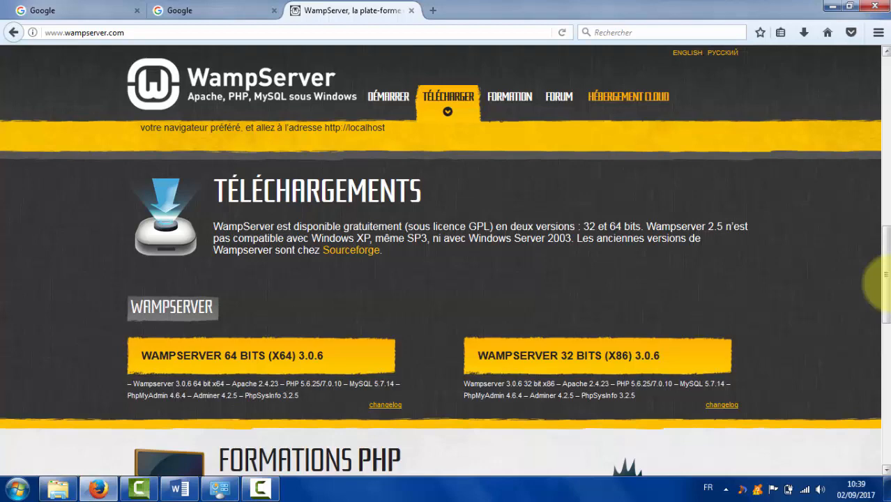
{"action": "left_click", "coordinate": [229, 364]}
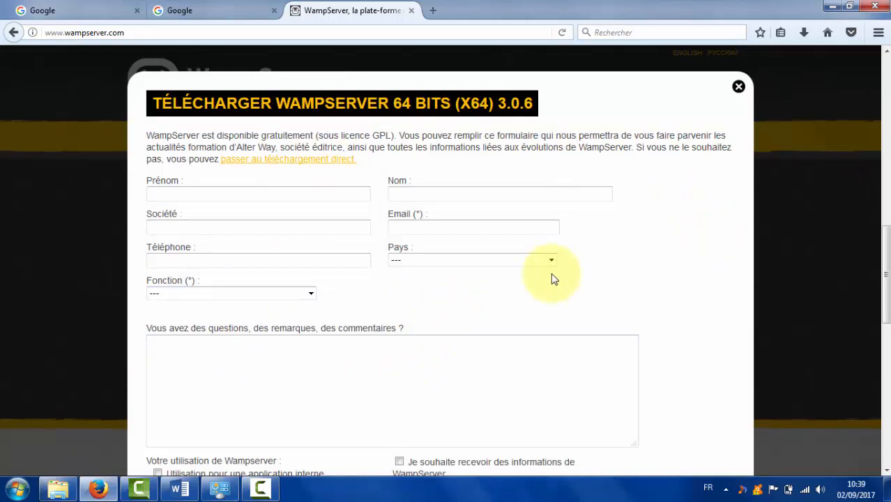
{"action": "left_click", "coordinate": [278, 166]}
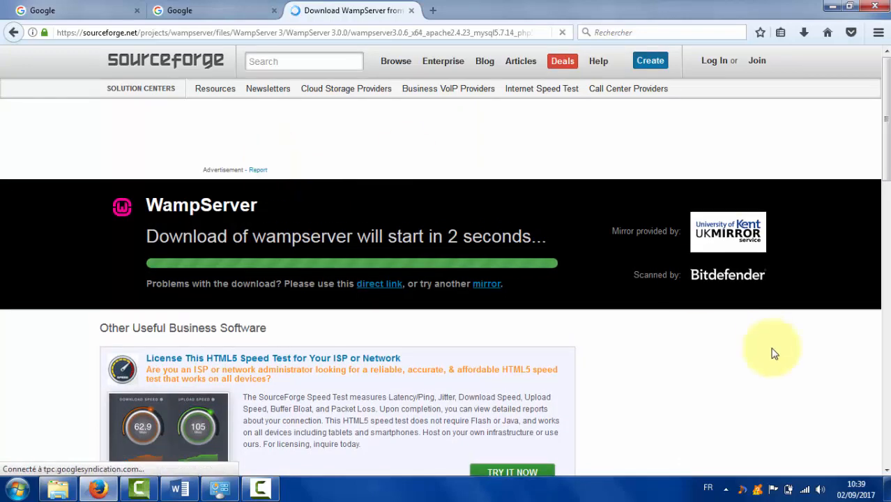
Confirm the installer is already on the desktop, cancel the duplicate save, and switch Google tabs.
{"action": "left_click", "coordinate": [888, 492]}
{"action": "left_click", "coordinate": [657, 46]}
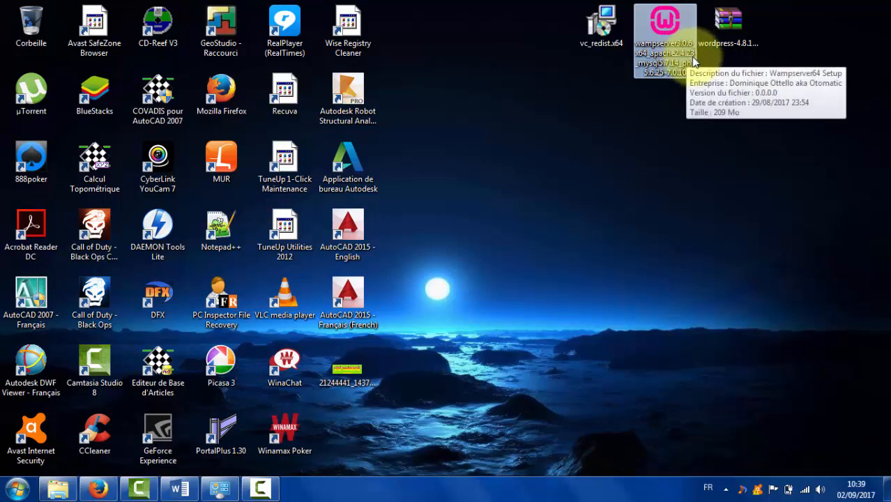
{"action": "mouse_move", "coordinate": [666, 76]}
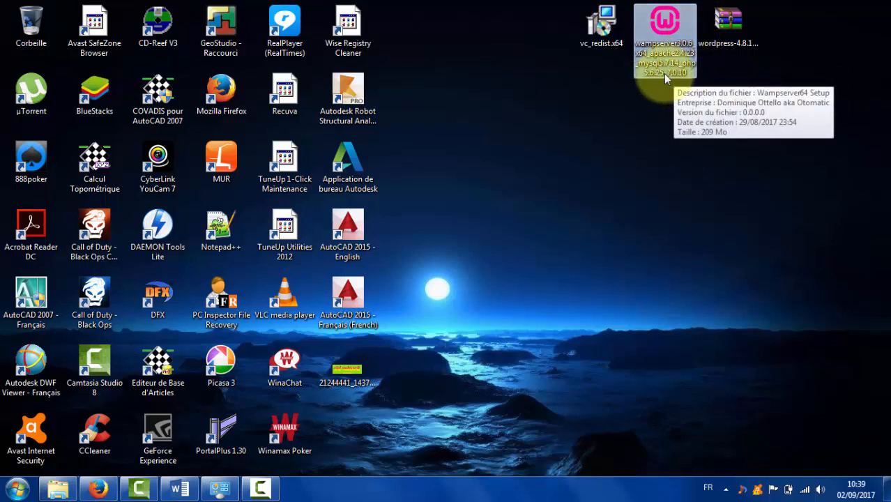
{"action": "left_click", "coordinate": [97, 488]}
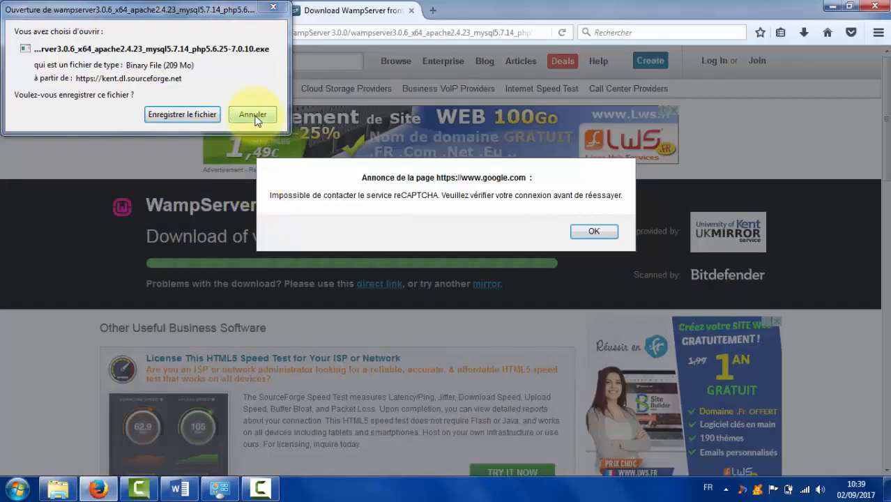
{"action": "left_click", "coordinate": [252, 115]}
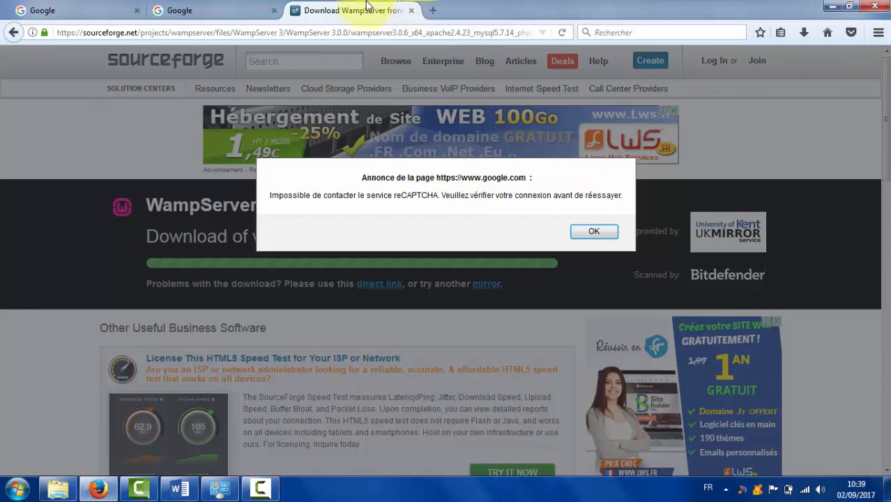
{"action": "left_click", "coordinate": [209, 7]}
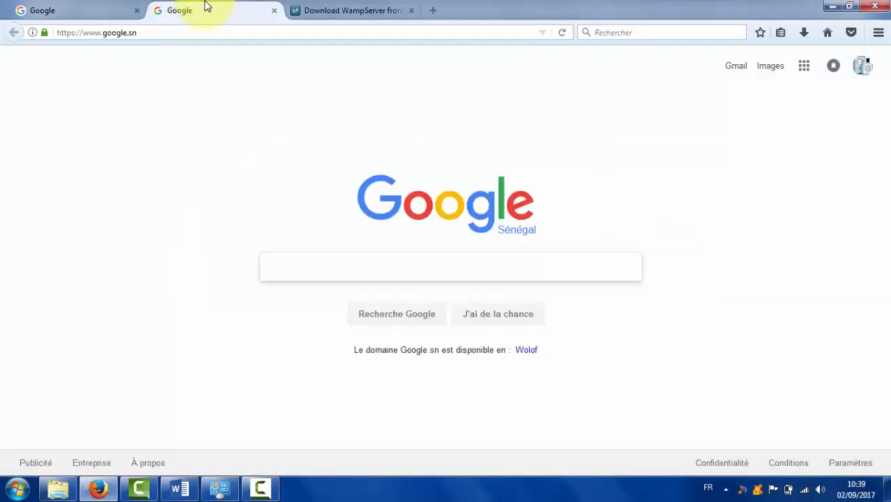
Search Google for 'wordpress', visit the first sponsored result, then return to the results list.
{"action": "type", "text": "wordpress"}
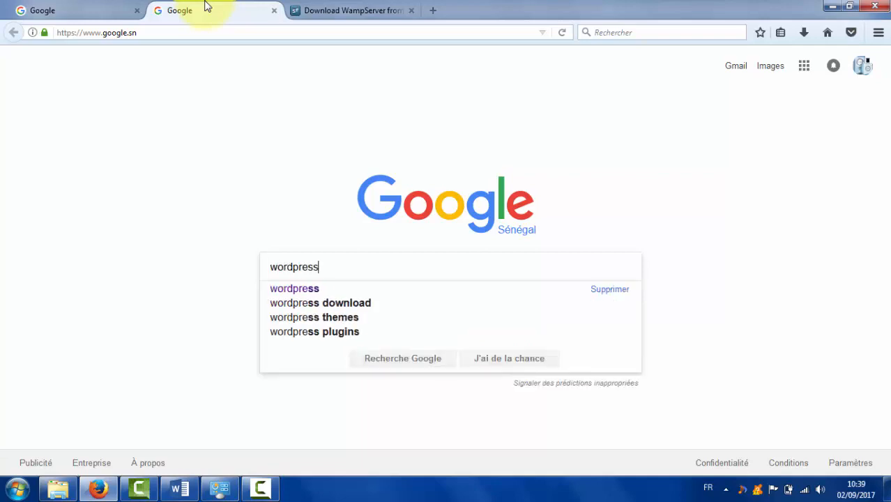
{"action": "key", "text": "Return"}
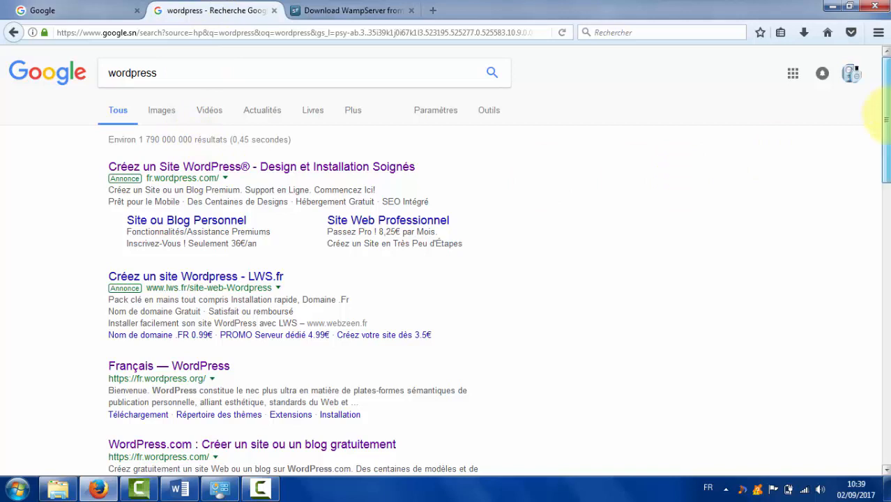
{"action": "mouse_move", "coordinate": [887, 114]}
{"action": "left_mouse_down"}
{"action": "mouse_move", "coordinate": [887, 126]}
{"action": "mouse_move", "coordinate": [887, 118]}
{"action": "left_mouse_up"}
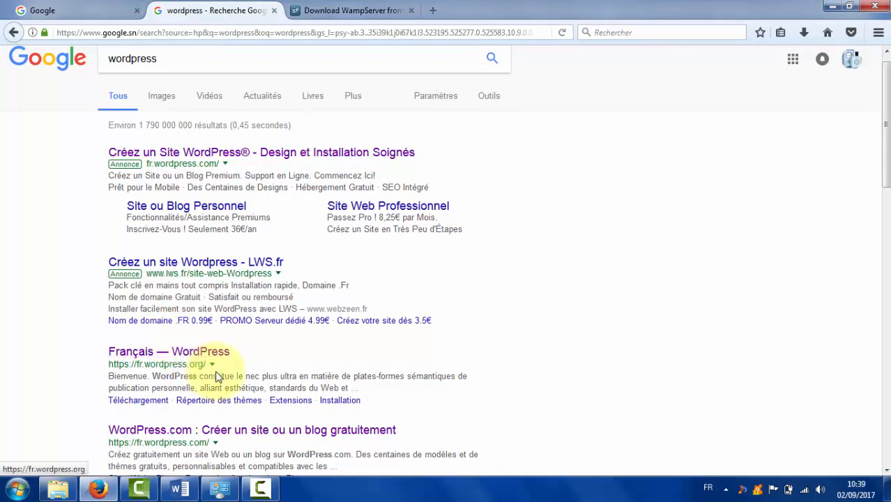
{"action": "left_click", "coordinate": [252, 163]}
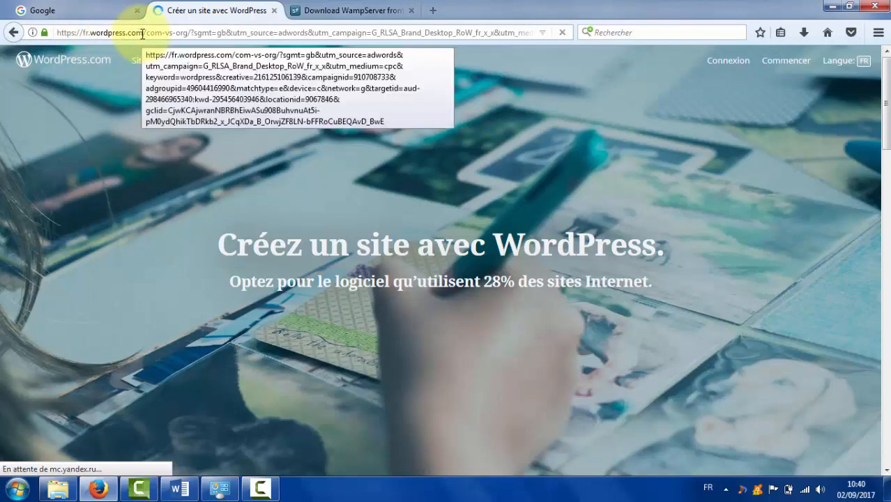
{"action": "left_click", "coordinate": [12, 34]}
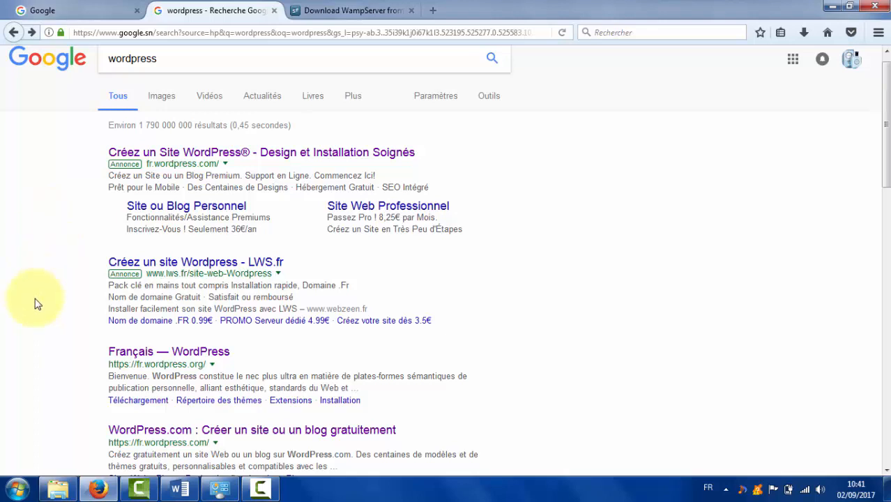
Open the Français — WordPress site and cancel re-saving the WordPress 4.8.1 zip.
{"action": "left_click", "coordinate": [146, 356]}
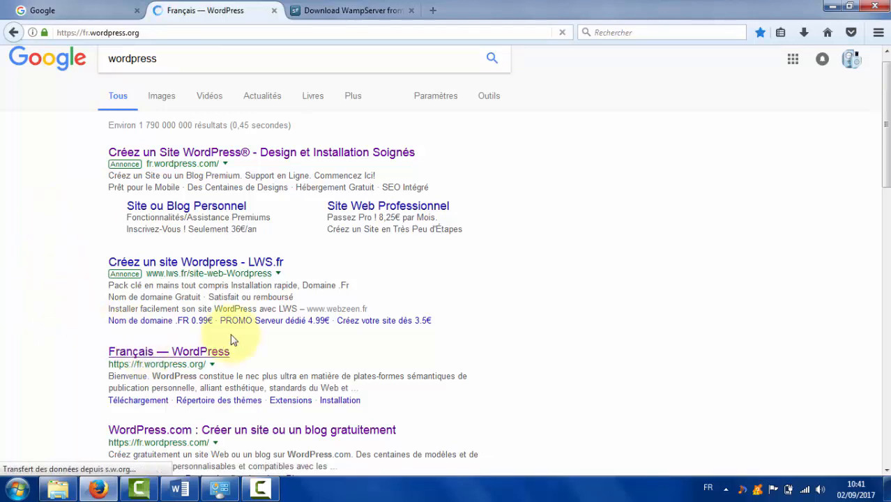
{"action": "left_click_drag", "start_coordinate": [883, 97], "coordinate": [886, 130]}
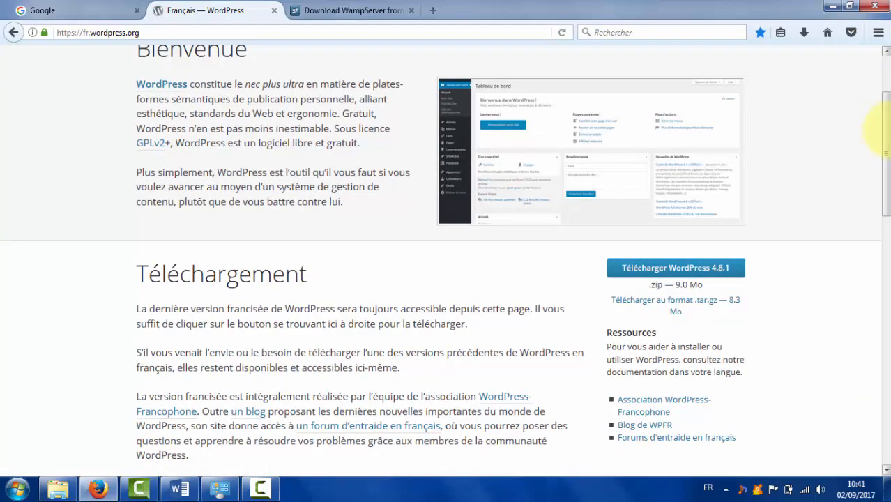
{"action": "left_click", "coordinate": [733, 277]}
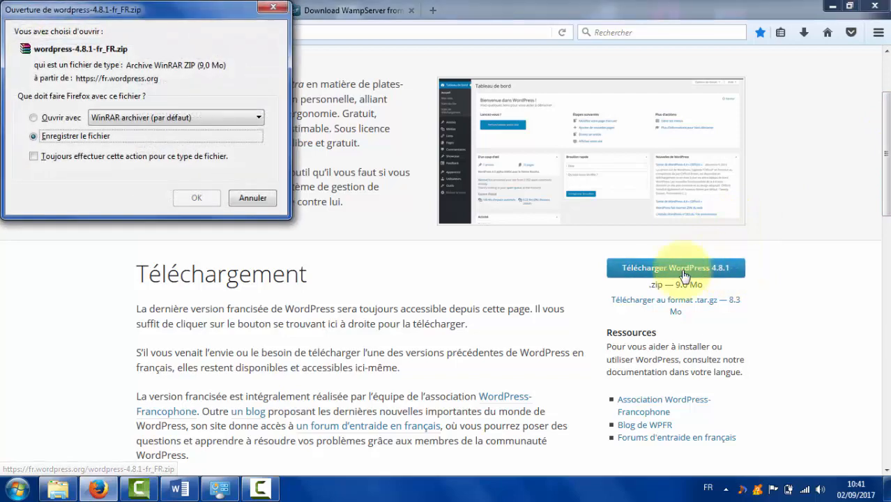
{"action": "left_click", "coordinate": [251, 198]}
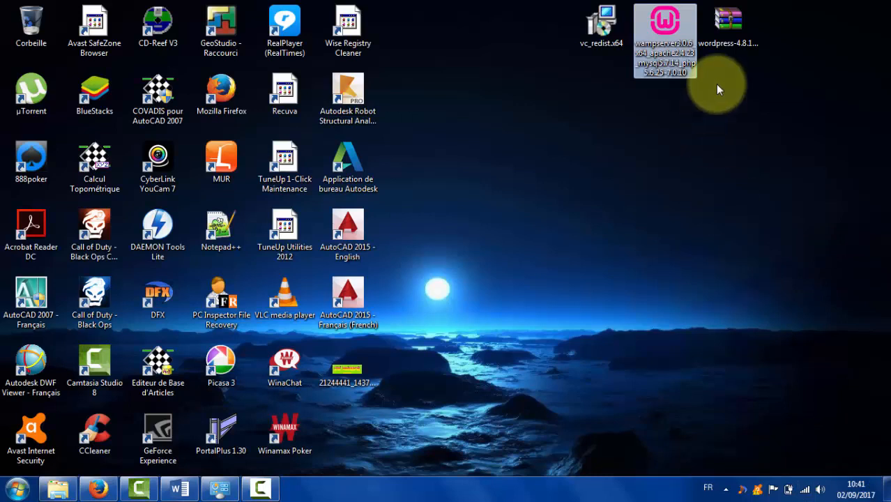
Check the WordPress zip and WampServer installer on the desktop, then bring up installed programs.
{"action": "left_click", "coordinate": [726, 24]}
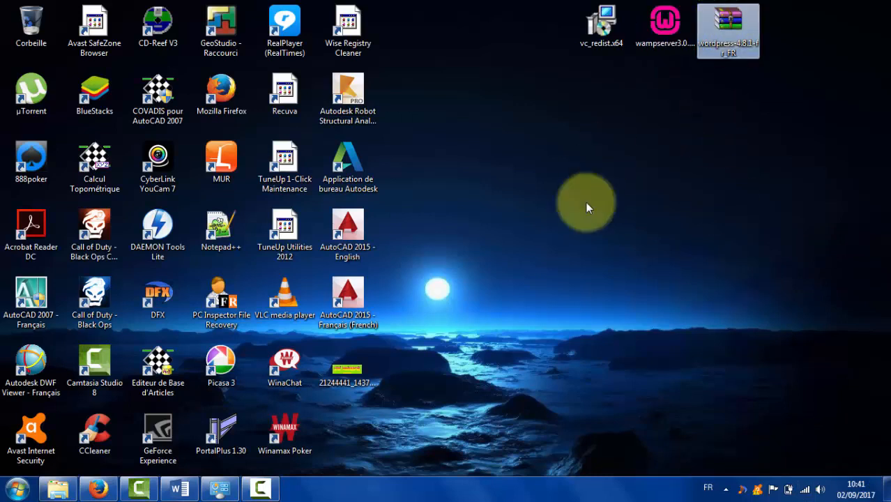
{"action": "left_click", "coordinate": [597, 272]}
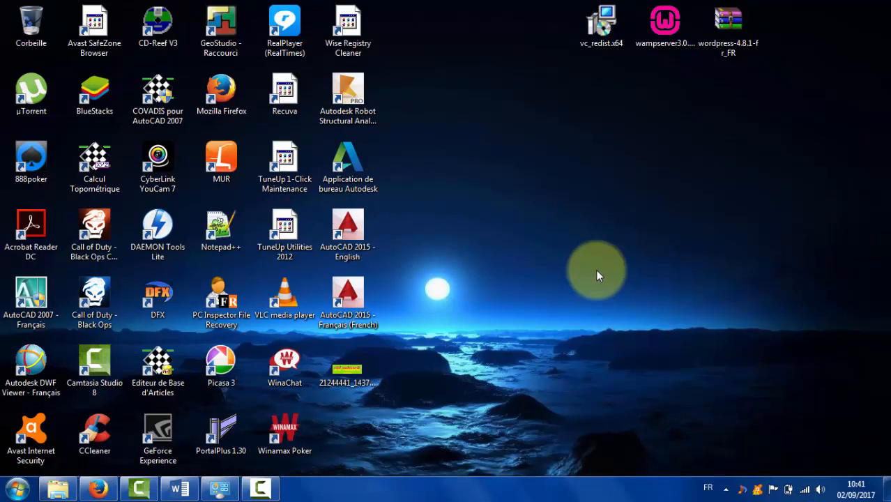
{"action": "left_click", "coordinate": [666, 24]}
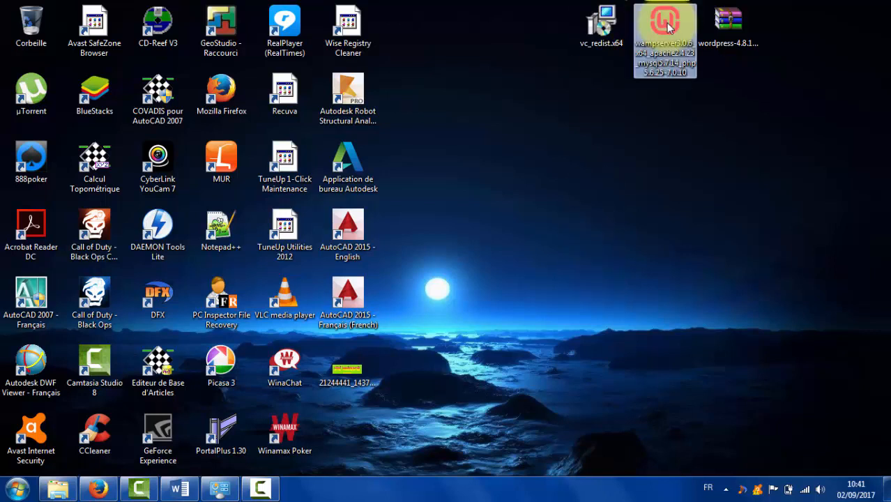
{"action": "left_click", "coordinate": [611, 219]}
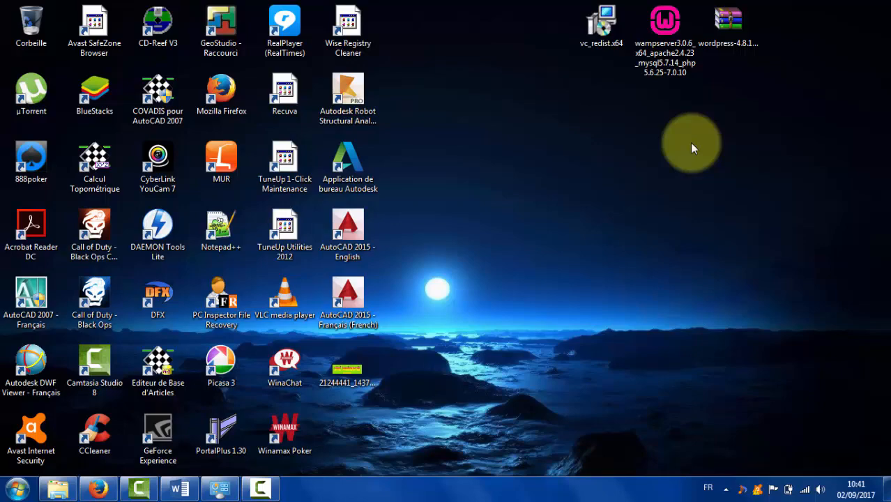
{"action": "left_click", "coordinate": [224, 491]}
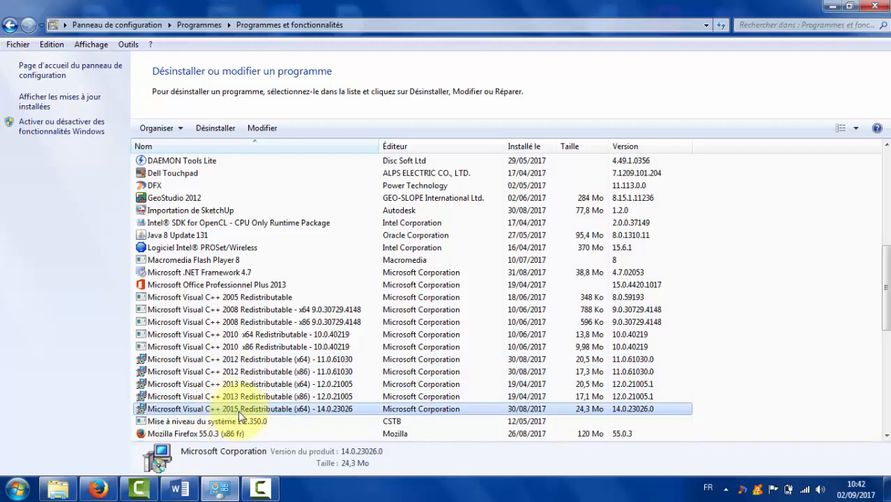
Search Google for microsoft visual c++ 2015 and look through the results.
{"action": "left_click", "coordinate": [99, 490]}
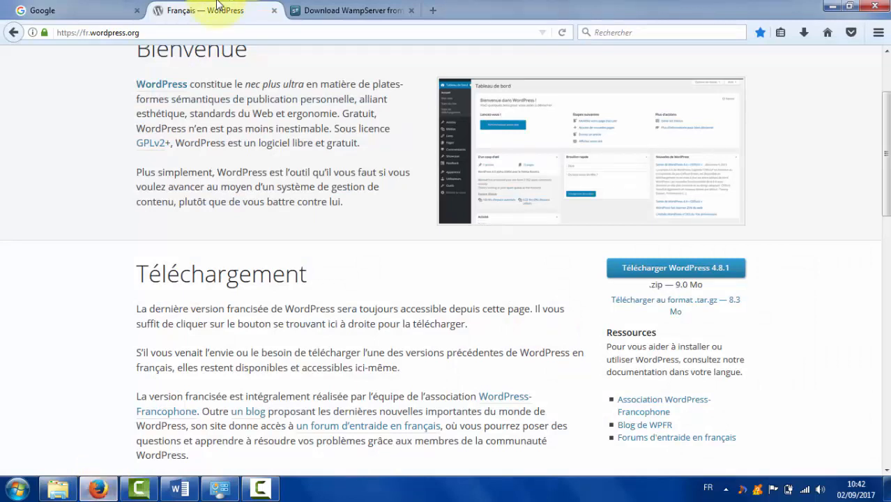
{"action": "left_click", "coordinate": [60, 7]}
{"action": "type", "text": "micros"}
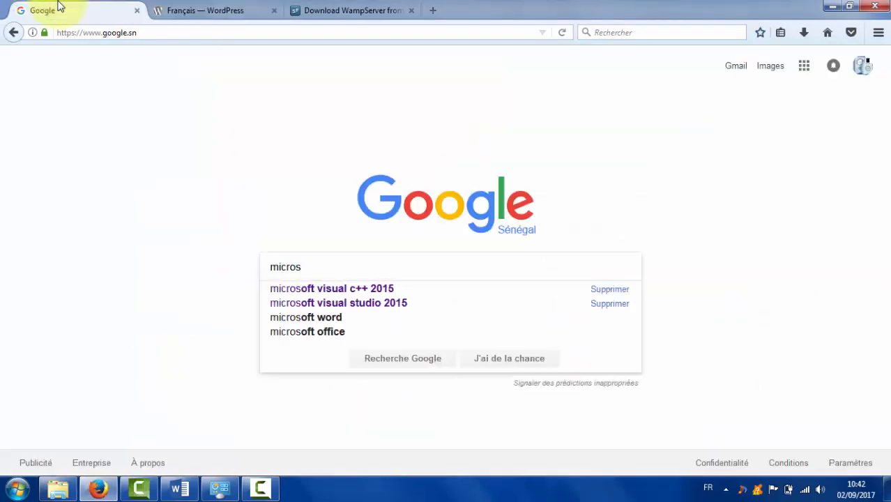
{"action": "key", "text": "Down"}
{"action": "key", "text": "Return"}
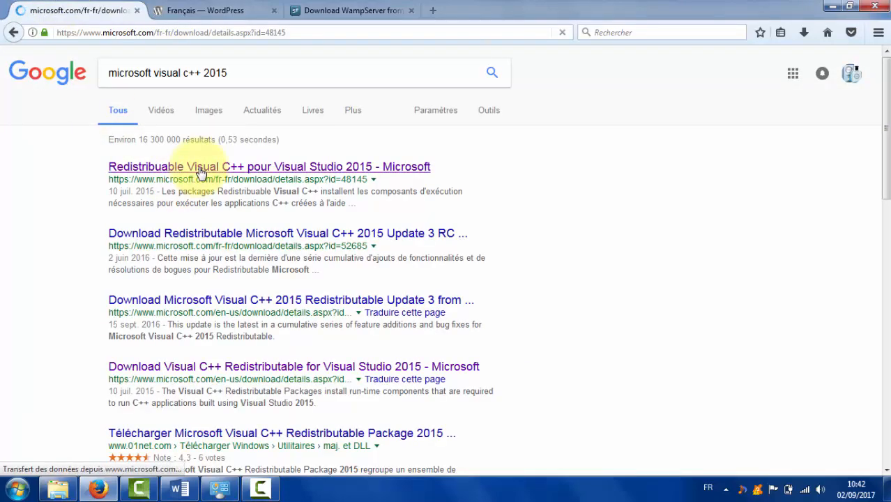
{"action": "scroll", "coordinate": [872, 132], "scroll_direction": "down", "scroll_amount": 2}
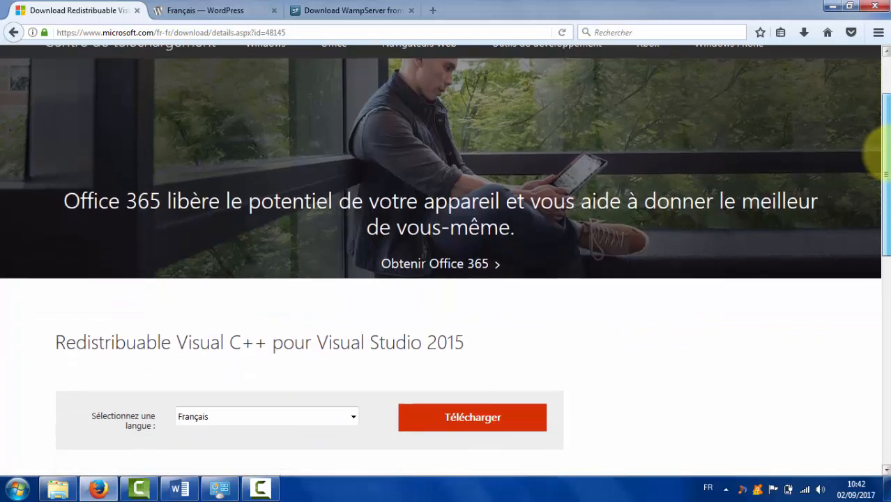
{"action": "scroll", "coordinate": [880, 151], "scroll_direction": "down", "scroll_amount": 1}
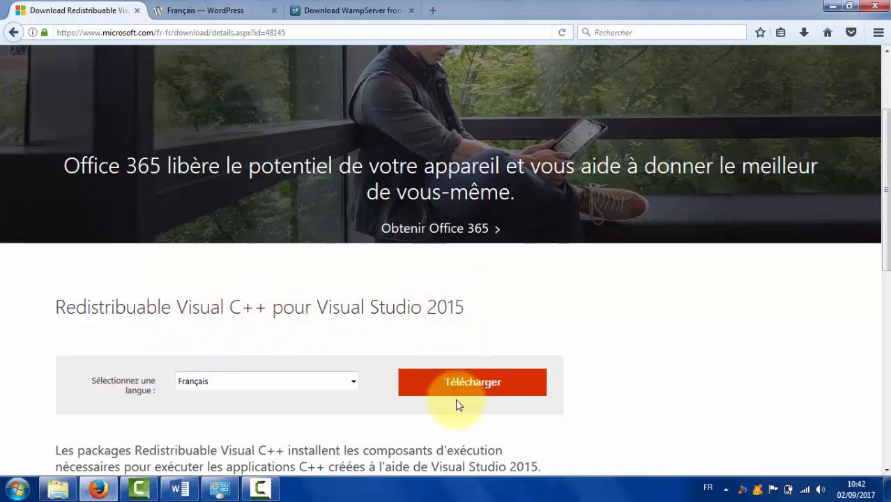
Check the installed programs list, then return to the desktop and select vc_redist.x64.
{"action": "left_click", "coordinate": [832, 6]}
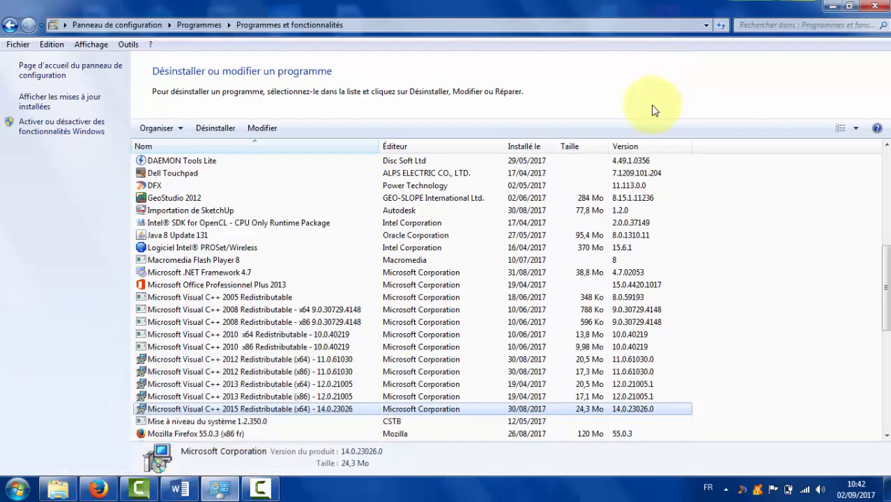
{"action": "left_click", "coordinate": [831, 7]}
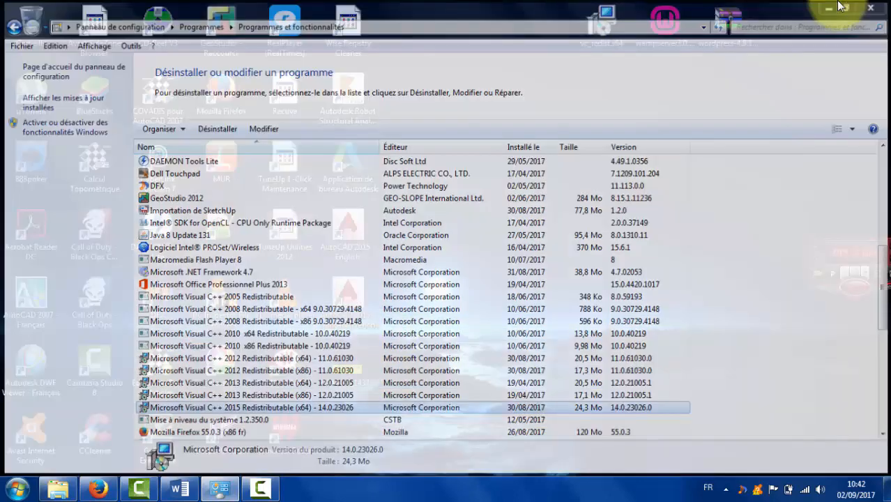
{"action": "left_click", "coordinate": [600, 38]}
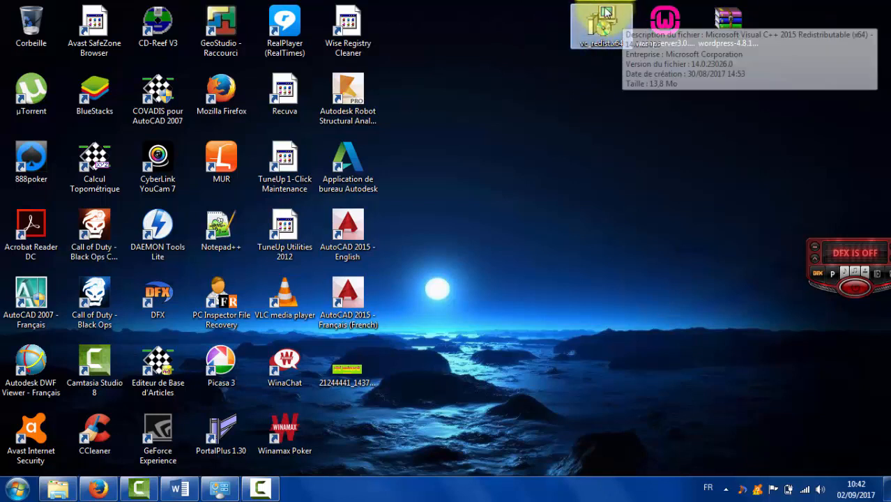
Launch the WampServer installer from the desktop, allow it to run, and keep Français as language.
{"action": "left_click", "coordinate": [592, 124]}
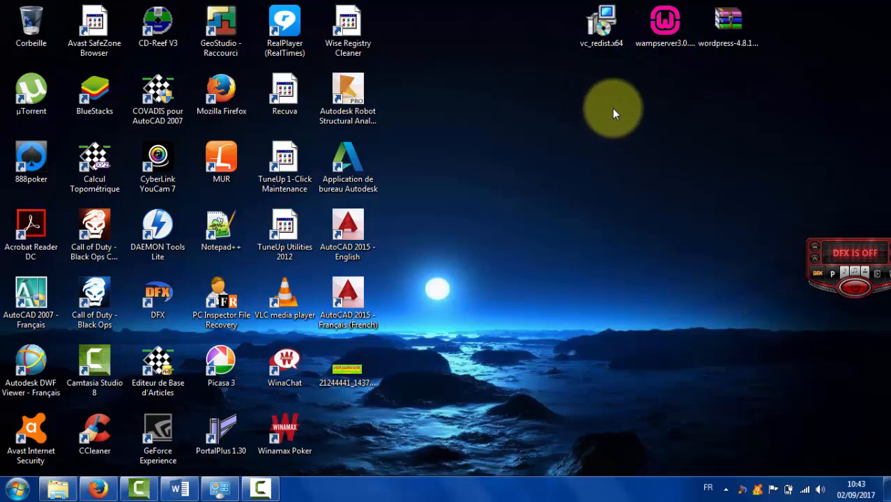
{"action": "left_click", "coordinate": [668, 41]}
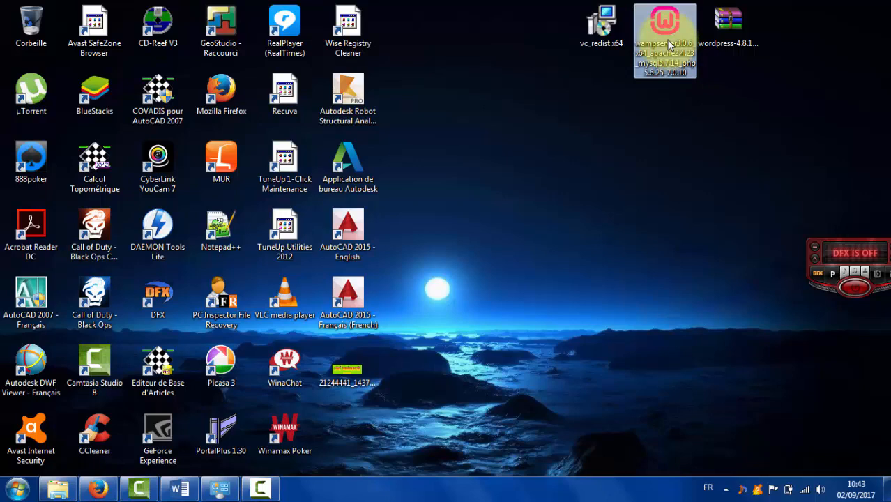
{"action": "double_click", "coordinate": [668, 40]}
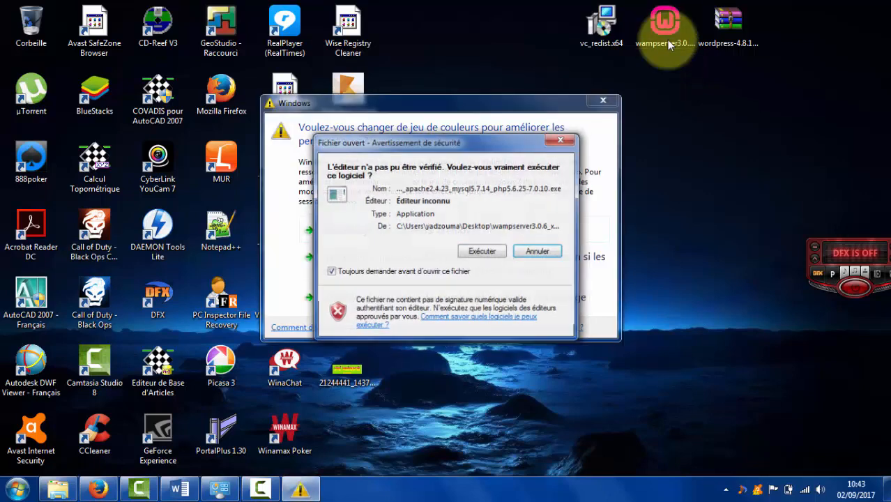
{"action": "left_click", "coordinate": [490, 251]}
{"action": "left_click", "coordinate": [464, 300]}
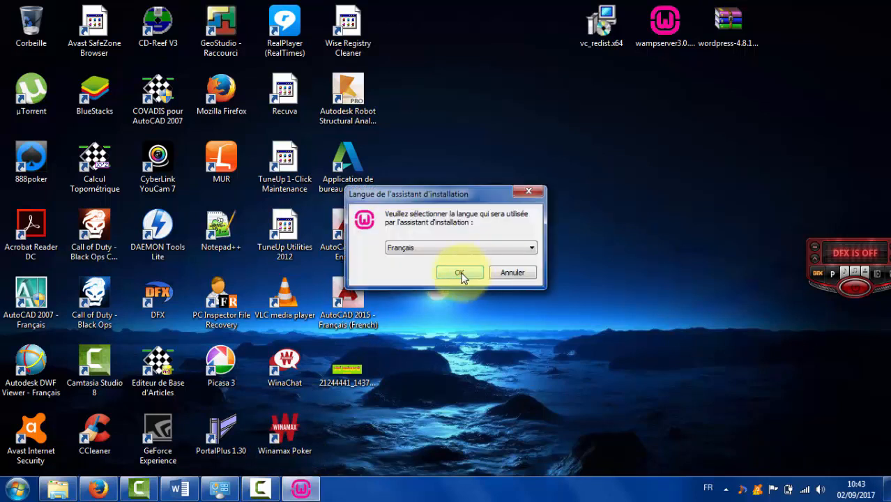
{"action": "left_click", "coordinate": [460, 274]}
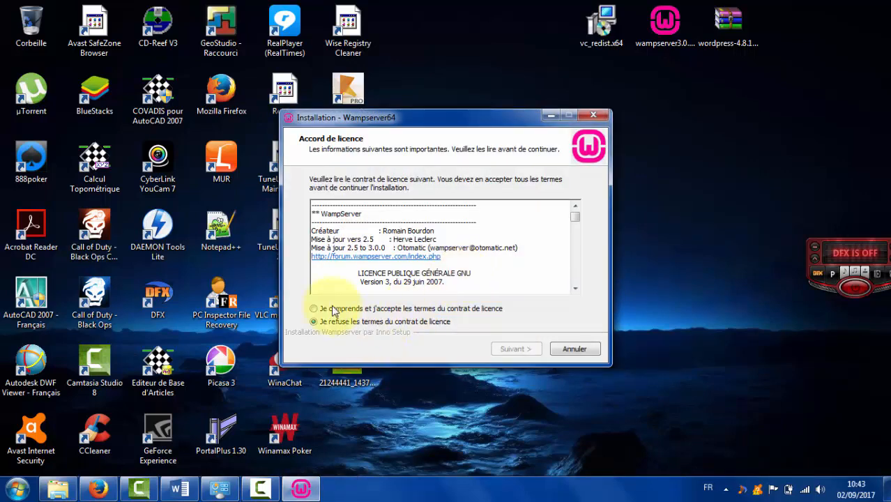
Accept the WampServer licence terms and continue past the Information page.
{"action": "left_click", "coordinate": [337, 312]}
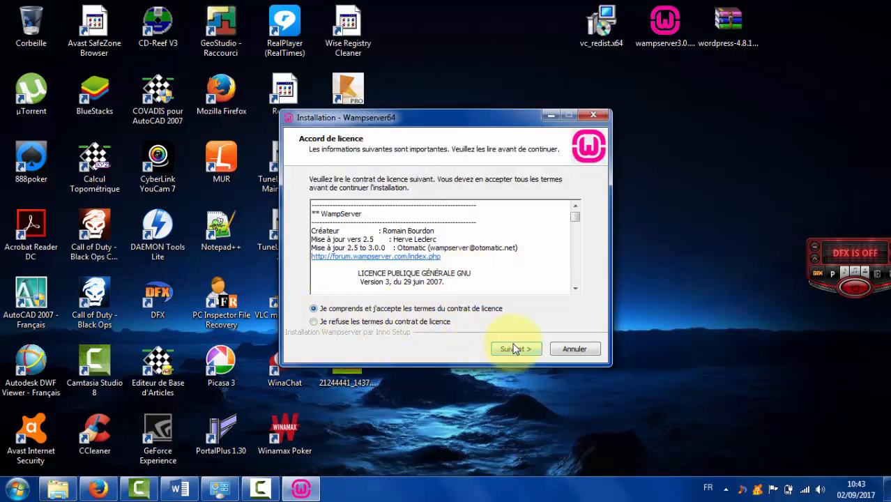
{"action": "left_click", "coordinate": [518, 347]}
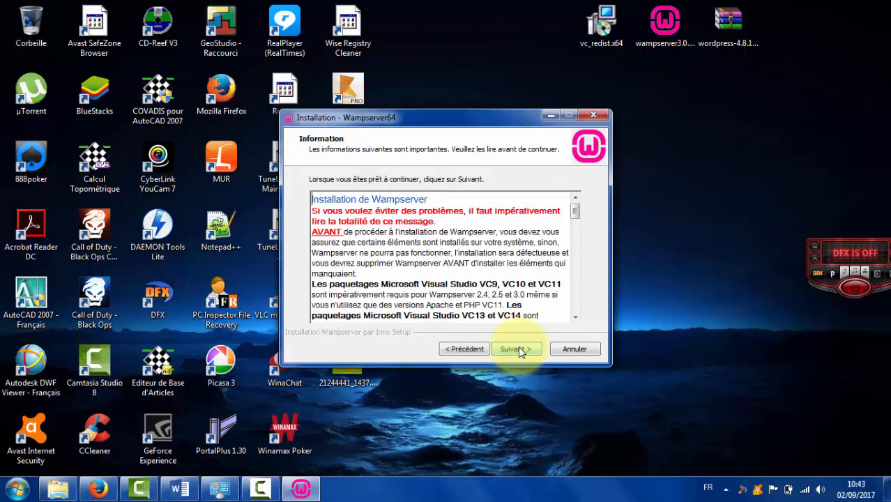
{"action": "left_click", "coordinate": [518, 347]}
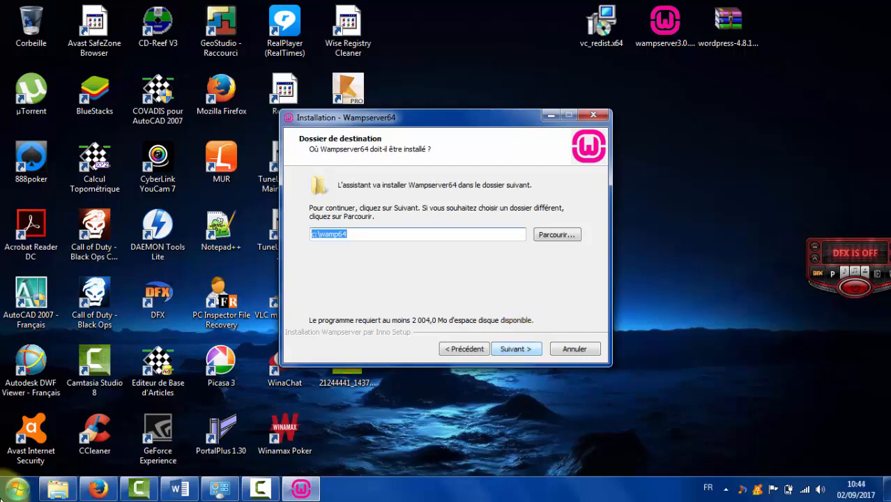
Check the free space on the WordPress (W:) drive.
{"action": "left_click", "coordinate": [59, 488]}
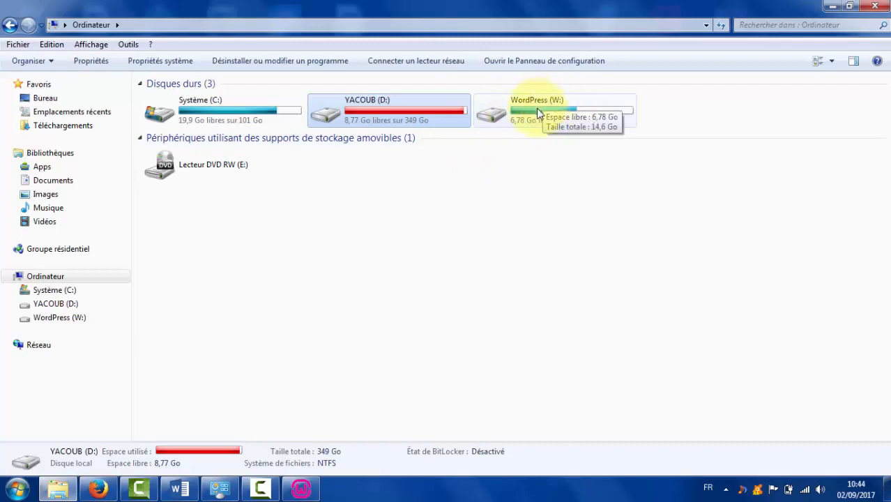
{"action": "left_click", "coordinate": [523, 120]}
{"action": "left_click", "coordinate": [525, 198]}
Install to W:\wamp64 with Start-menu folder Wampserver64 and start the installation.
{"action": "left_click", "coordinate": [297, 491]}
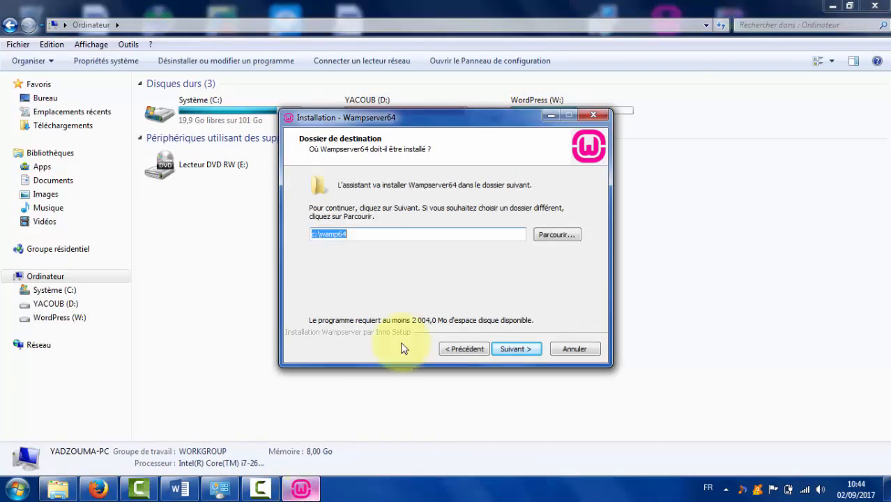
{"action": "left_click", "coordinate": [560, 235]}
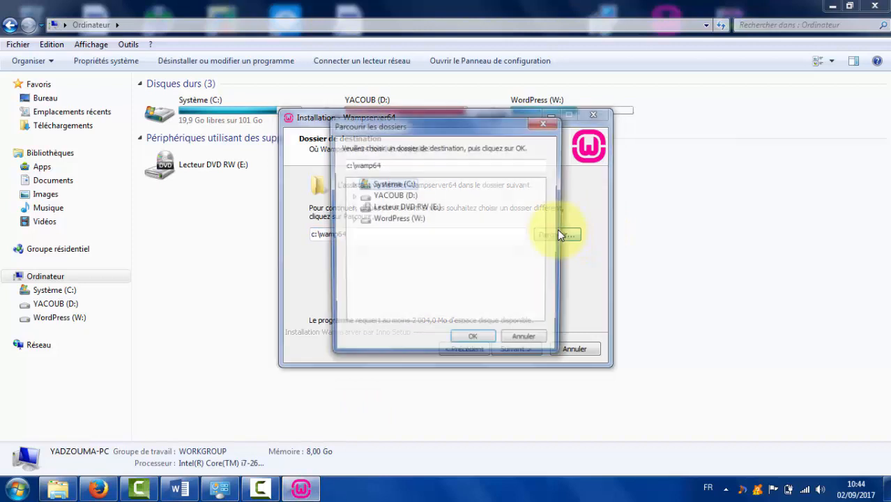
{"action": "left_click", "coordinate": [420, 219]}
{"action": "left_click", "coordinate": [472, 343]}
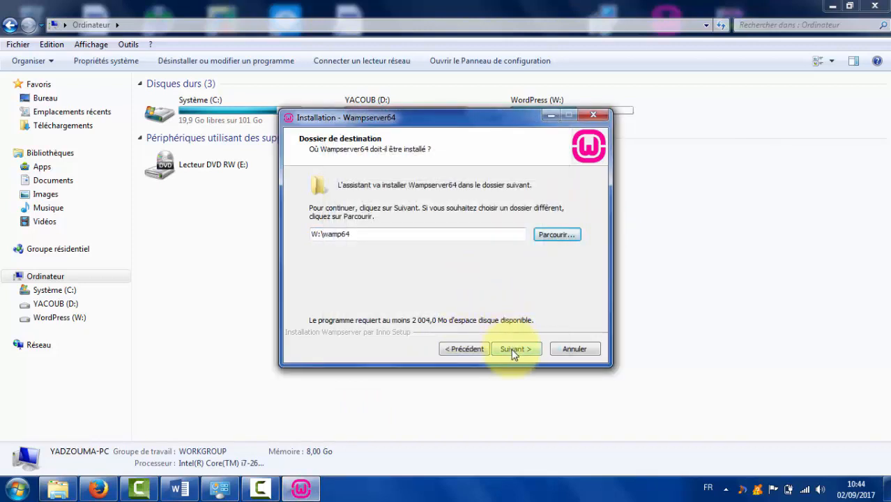
{"action": "left_click", "coordinate": [514, 351]}
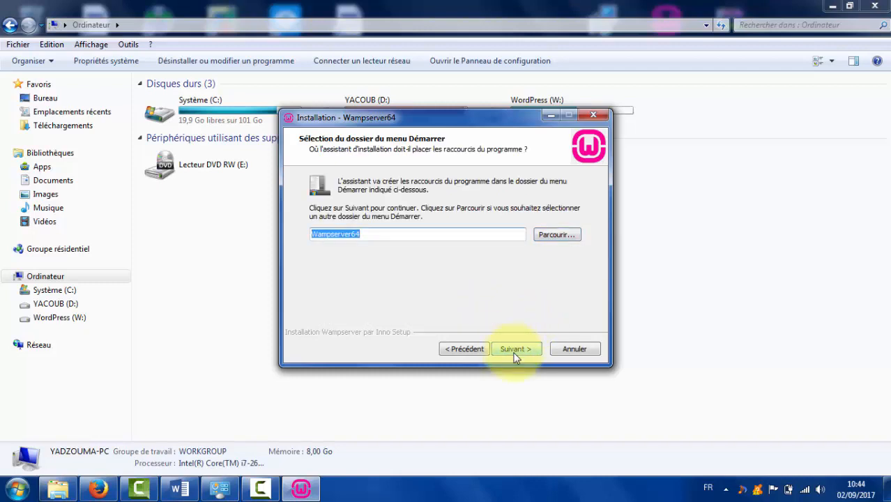
{"action": "left_click", "coordinate": [517, 350]}
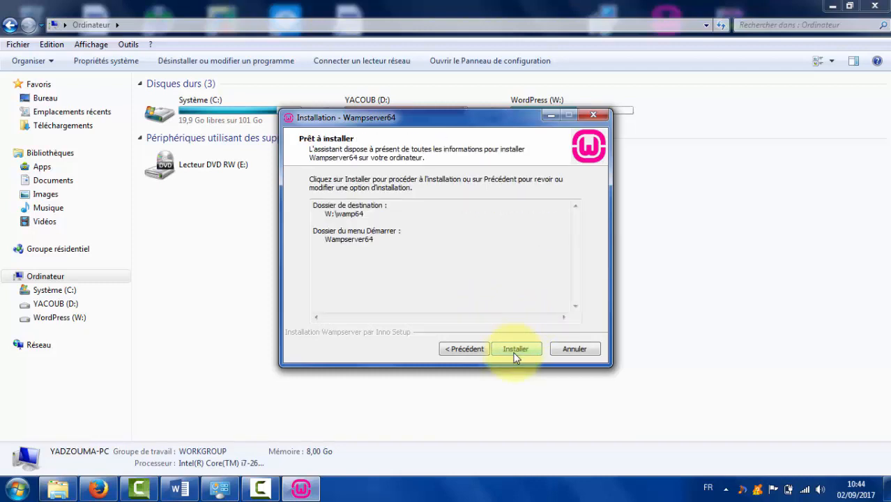
{"action": "left_click", "coordinate": [516, 356]}
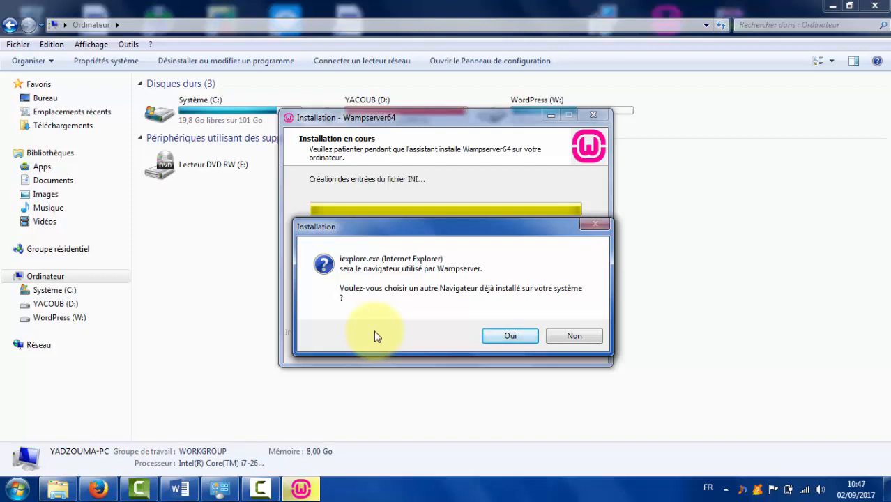
{"action": "left_click", "coordinate": [180, 488]}
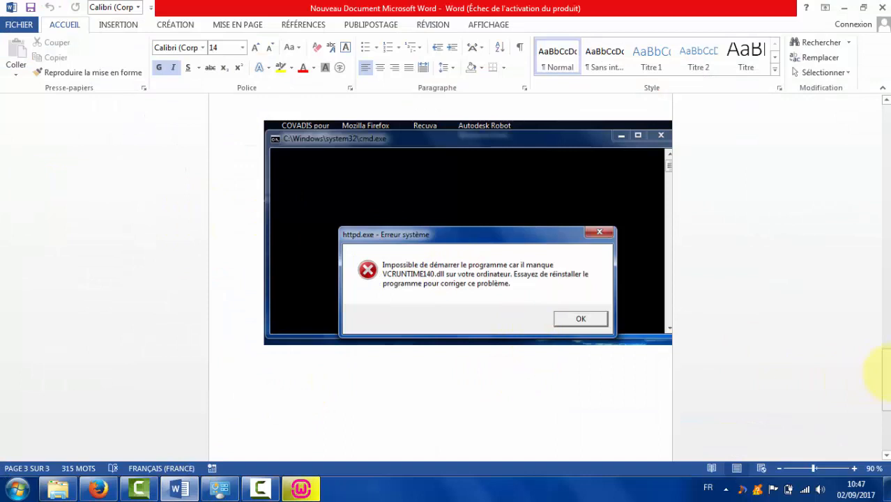
{"action": "left_click_drag", "start_coordinate": [885, 375], "coordinate": [885, 368]}
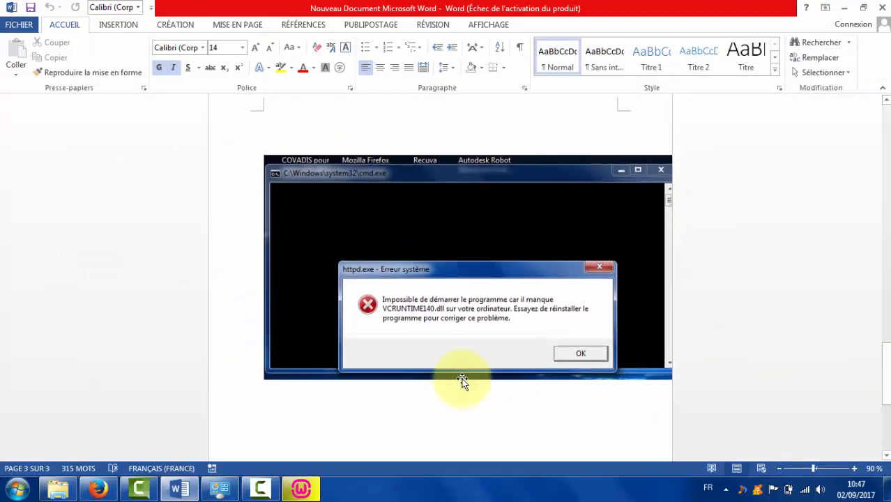
{"action": "left_click", "coordinate": [844, 8]}
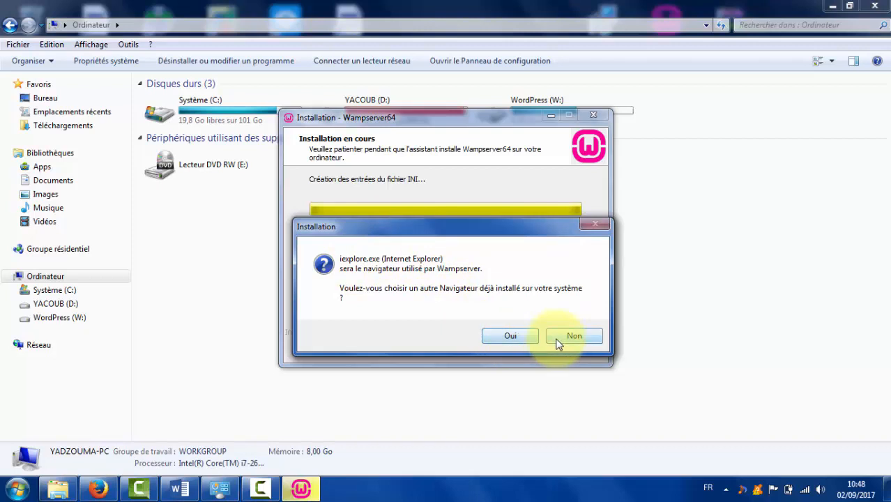
Choose firefox.exe from C:\Program Files (x86)\Mozilla Firefox as WampServer's browser.
{"action": "left_click", "coordinate": [510, 336]}
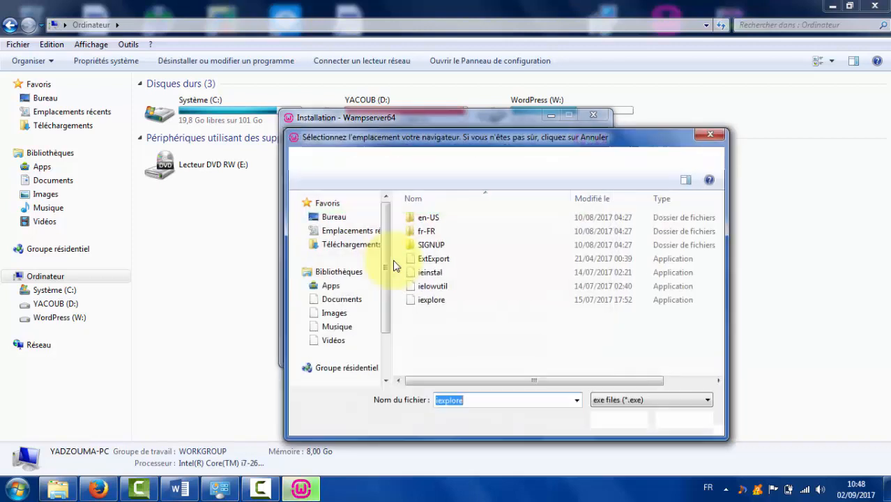
{"action": "scroll", "coordinate": [363, 279], "scroll_direction": "down", "scroll_amount": 2}
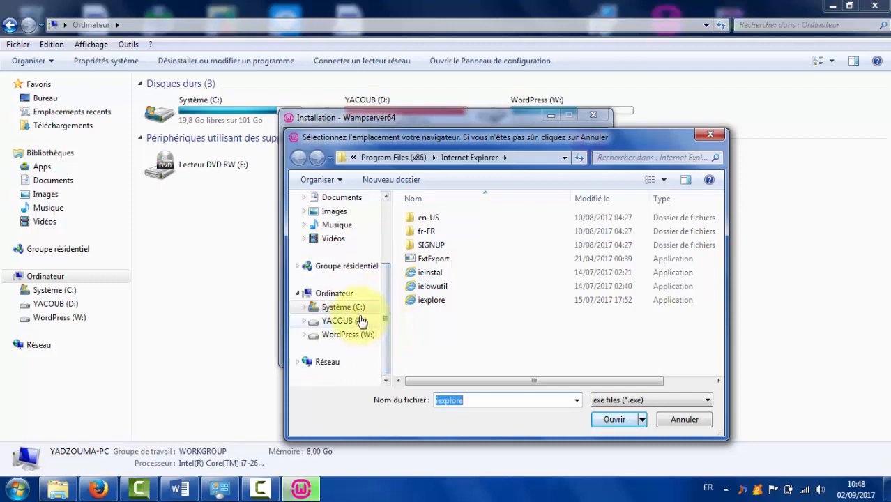
{"action": "left_click", "coordinate": [353, 309]}
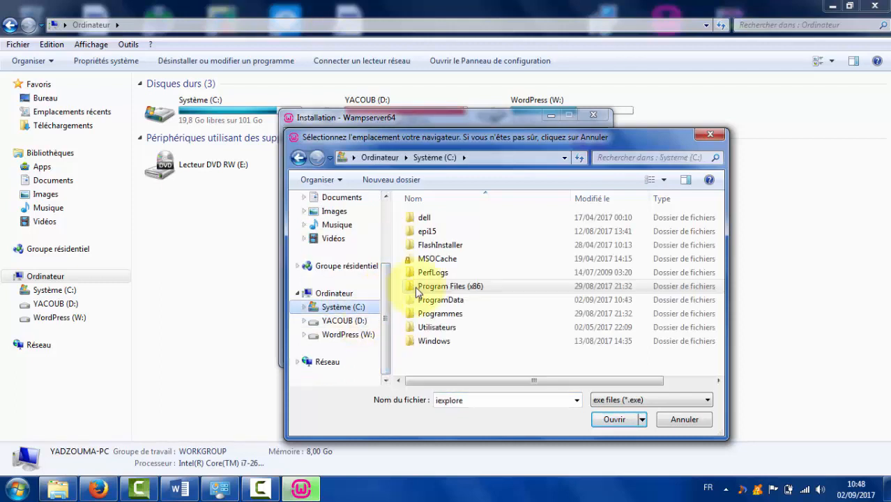
{"action": "double_click", "coordinate": [459, 288]}
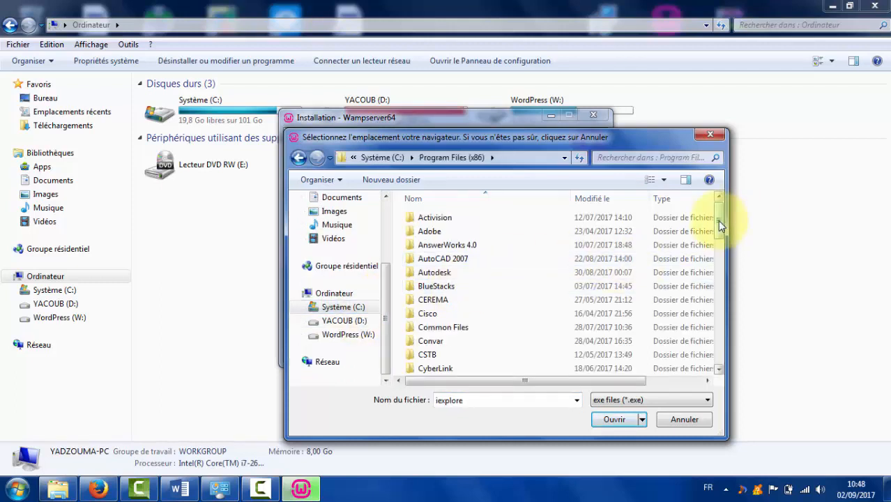
{"action": "left_click_drag", "start_coordinate": [720, 224], "coordinate": [714, 287]}
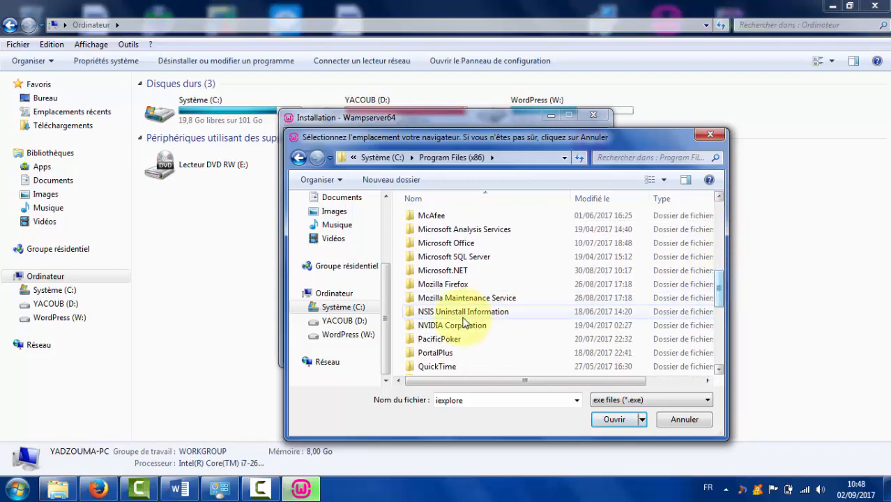
{"action": "double_click", "coordinate": [453, 288]}
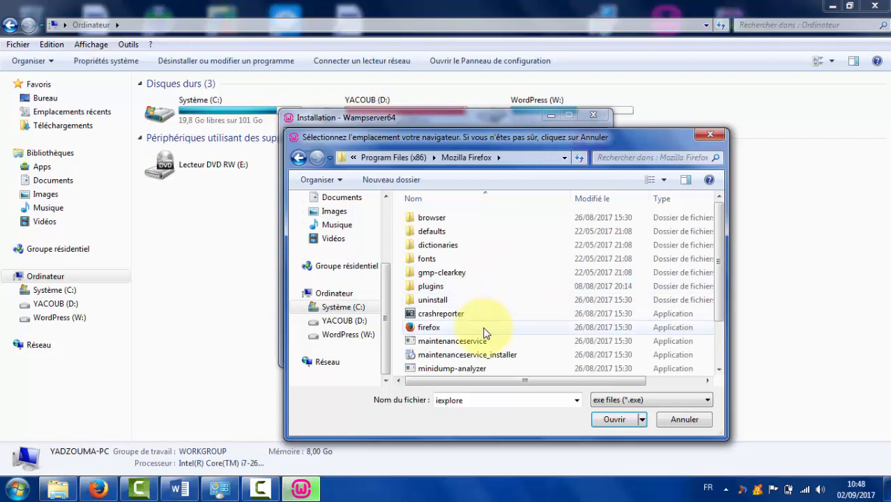
{"action": "left_click", "coordinate": [486, 328]}
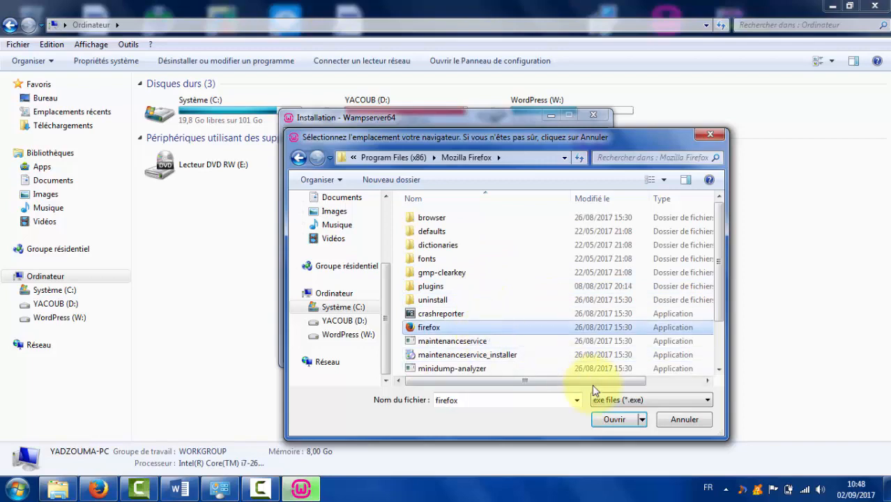
{"action": "left_click", "coordinate": [615, 420]}
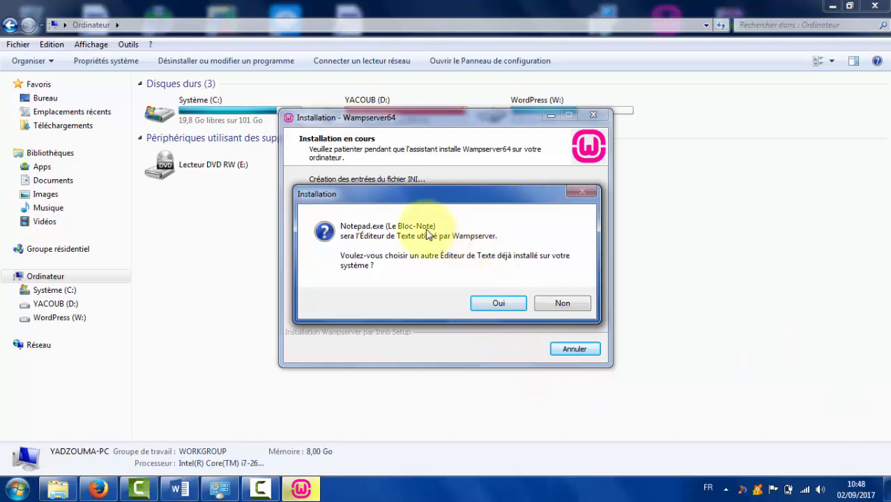
Check the Notepad++ desktop shortcut, then answer Non to keep Notepad as text editor.
{"action": "left_click", "coordinate": [887, 490]}
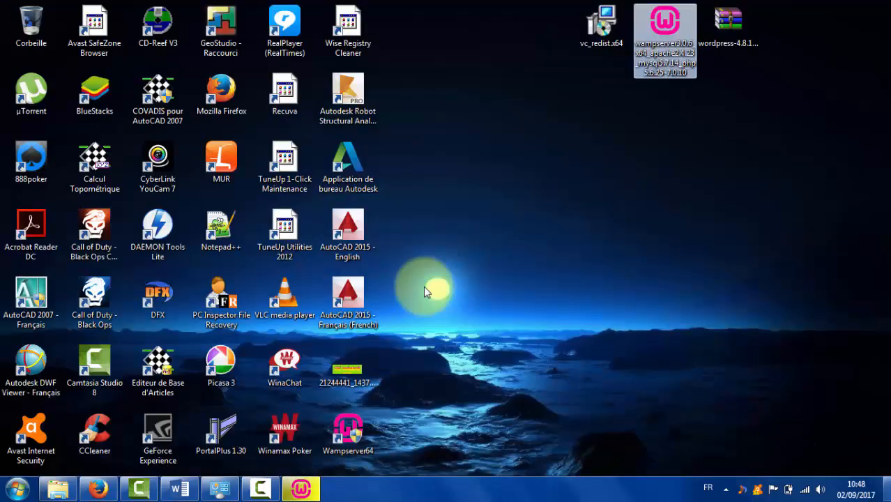
{"action": "left_click", "coordinate": [202, 240]}
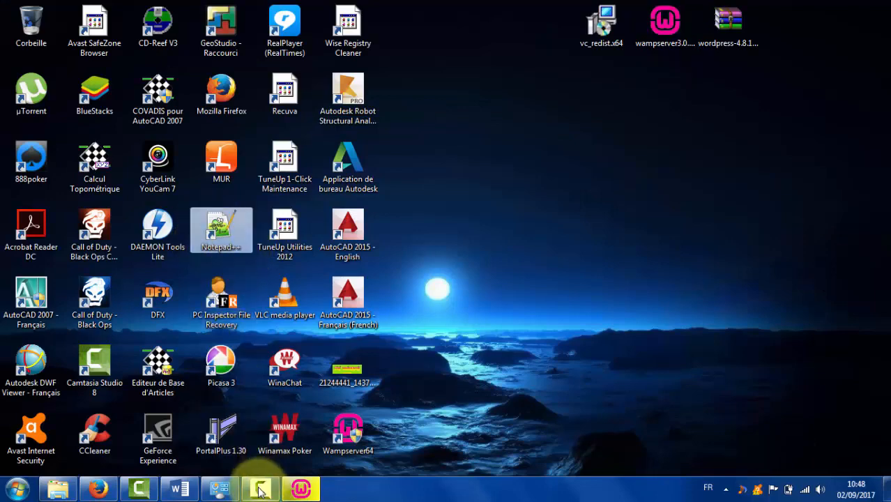
{"action": "left_click", "coordinate": [320, 490]}
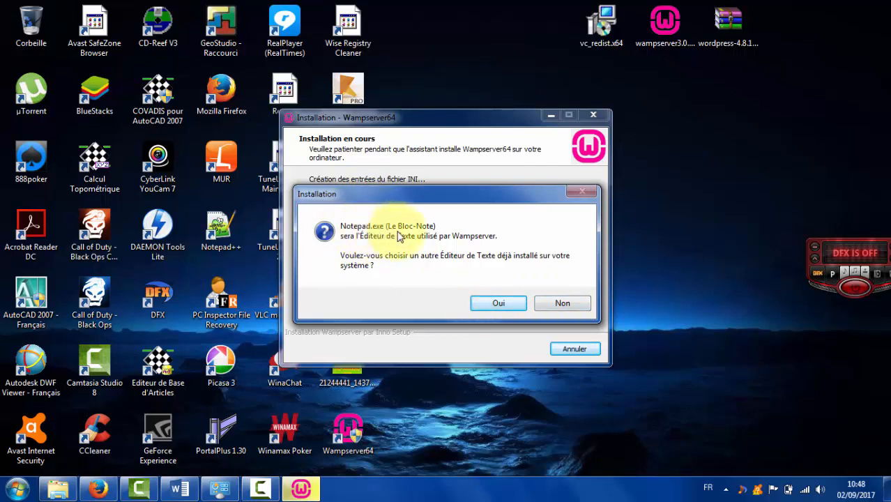
{"action": "left_click", "coordinate": [550, 302]}
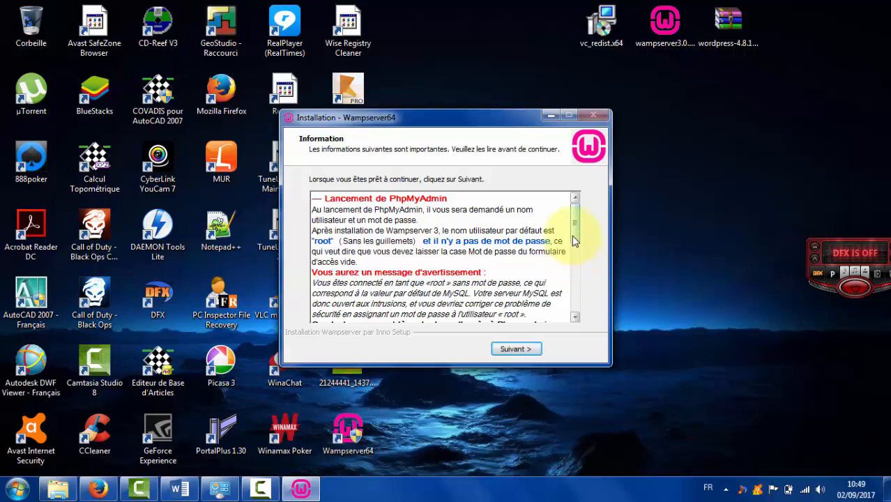
Read the phpMyAdmin root-user information, then continue and finish the Wampserver64 setup.
{"action": "mouse_move", "coordinate": [574, 242]}
{"action": "left_mouse_down"}
{"action": "mouse_move", "coordinate": [577, 303]}
{"action": "mouse_move", "coordinate": [572, 232]}
{"action": "mouse_move", "coordinate": [576, 316]}
{"action": "mouse_move", "coordinate": [578, 225]}
{"action": "left_mouse_up"}
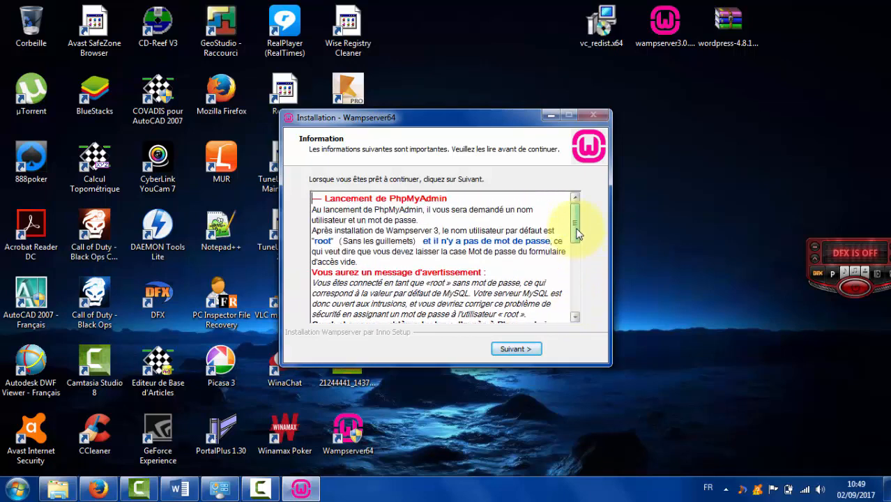
{"action": "left_click", "coordinate": [513, 350]}
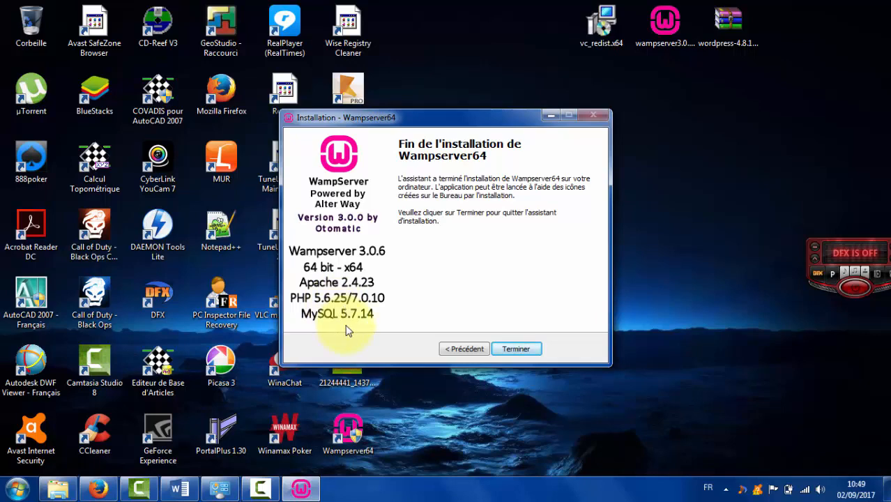
{"action": "left_click", "coordinate": [520, 348]}
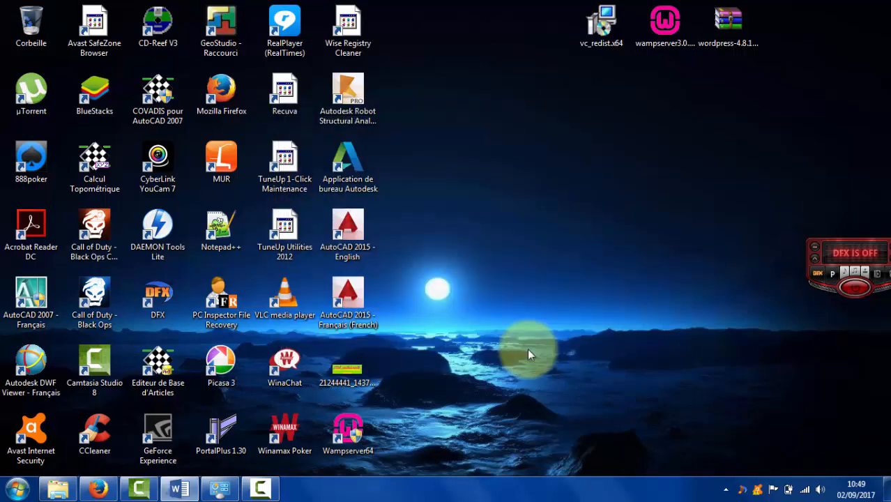
Confirm W:\wamp64 holds the installed WampServer items, then minimize Explorer.
{"action": "left_click", "coordinate": [66, 492]}
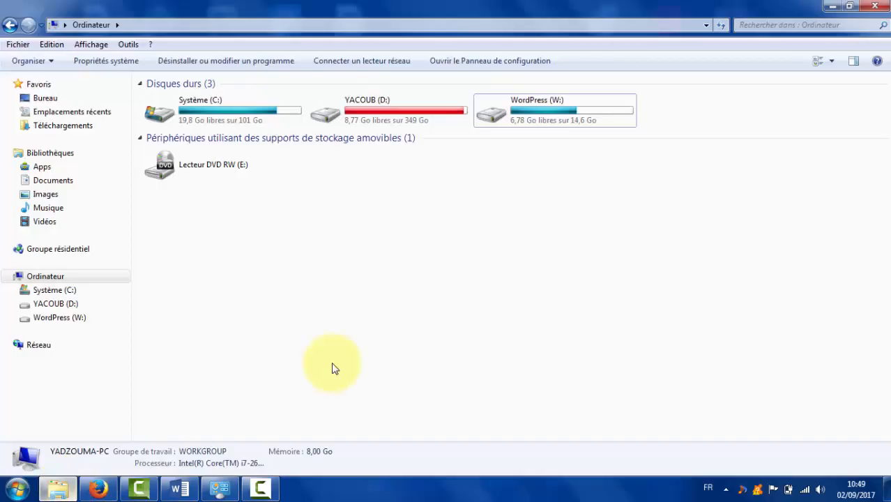
{"action": "double_click", "coordinate": [552, 104]}
{"action": "left_click", "coordinate": [182, 115]}
{"action": "left_click", "coordinate": [278, 174]}
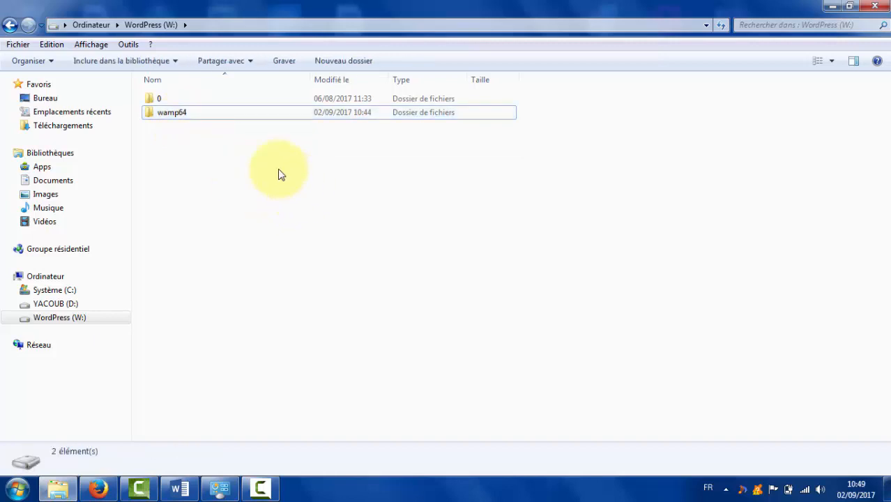
{"action": "left_click", "coordinate": [243, 115]}
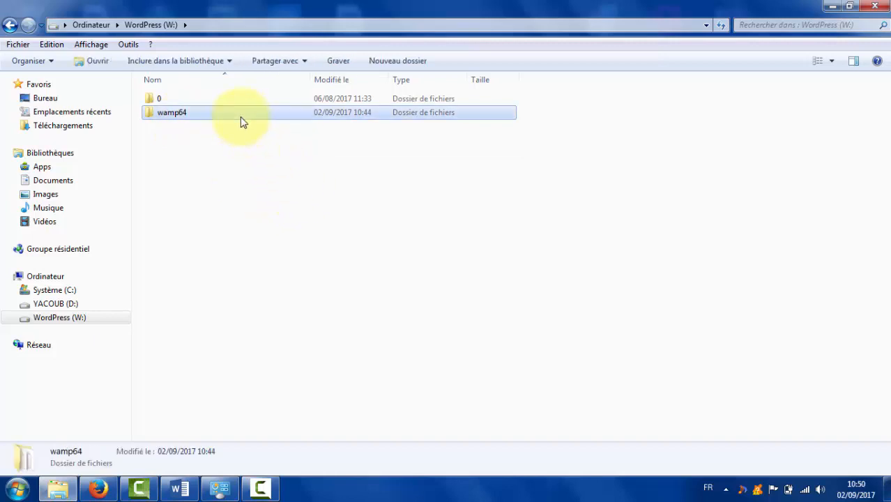
{"action": "double_click", "coordinate": [242, 120]}
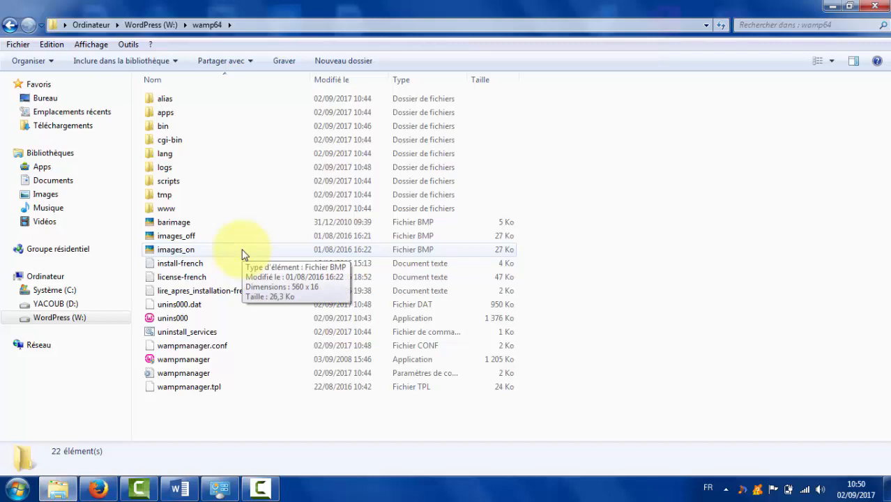
{"action": "key", "text": "BackSpace"}
{"action": "left_click", "coordinate": [243, 254]}
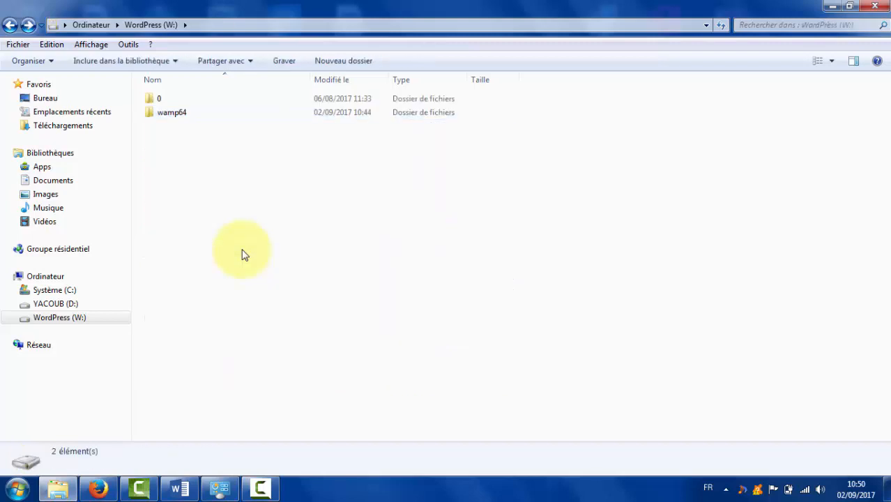
{"action": "left_click", "coordinate": [833, 8]}
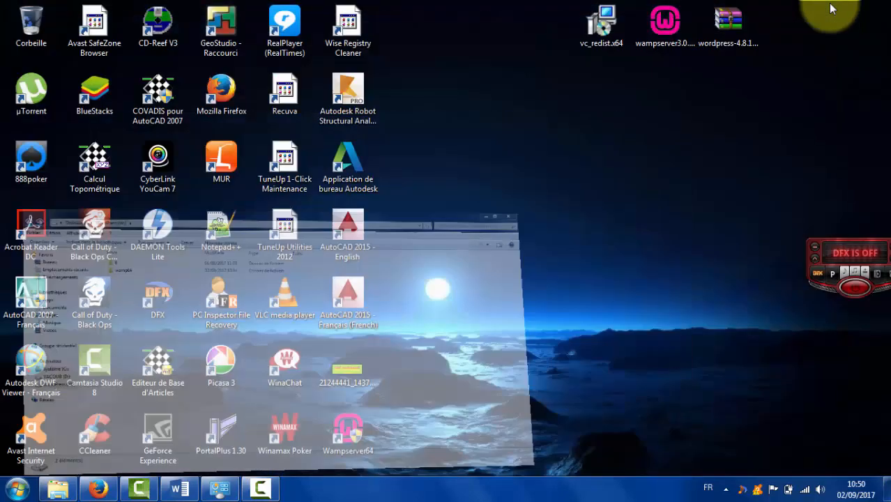
Start Wampserver64 from its desktop shortcut and let all its services start.
{"action": "double_click", "coordinate": [351, 441]}
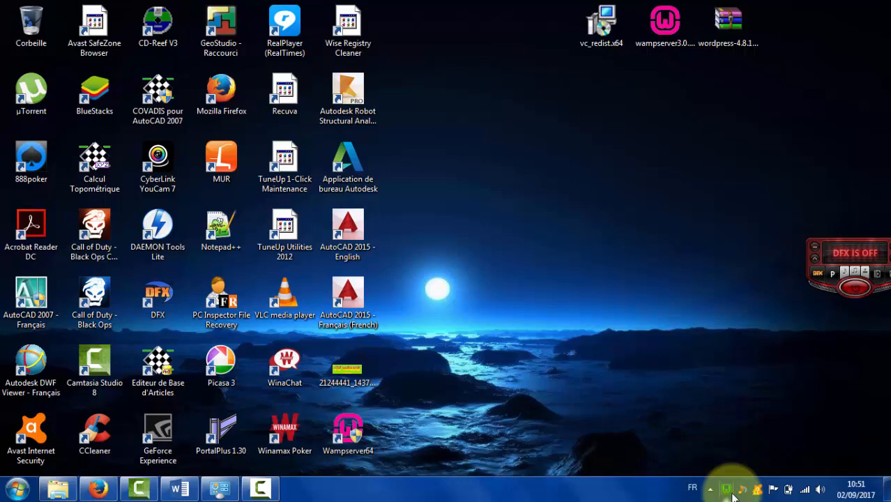
Run Outils > Tester le Port 80 from the tray icon and close the results console.
{"action": "left_click", "coordinate": [728, 491]}
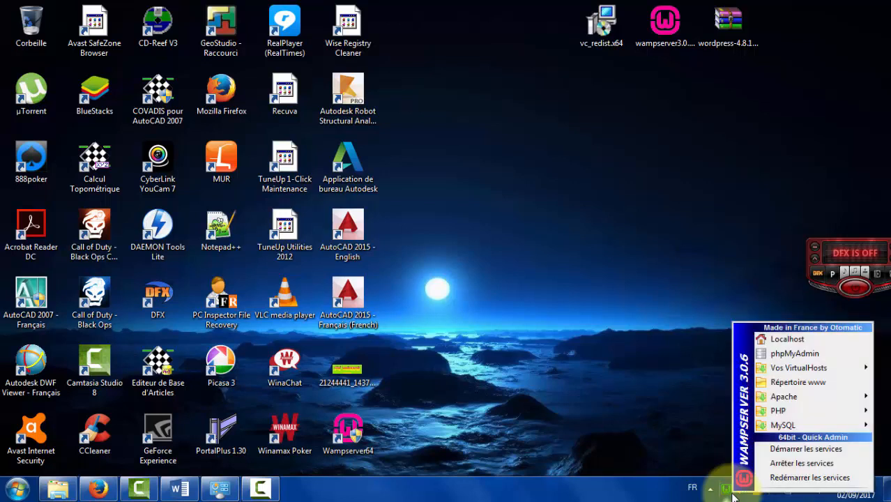
{"action": "mouse_move", "coordinate": [781, 397]}
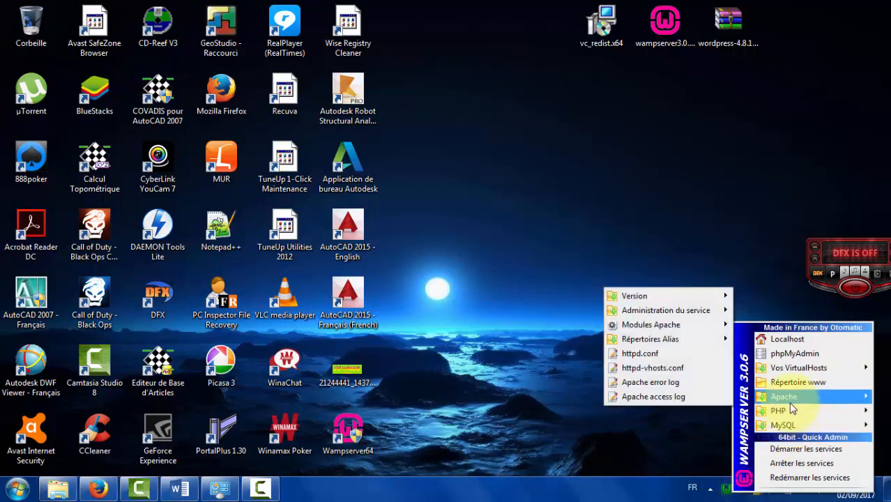
{"action": "right_click", "coordinate": [725, 490]}
{"action": "mouse_move", "coordinate": [751, 476]}
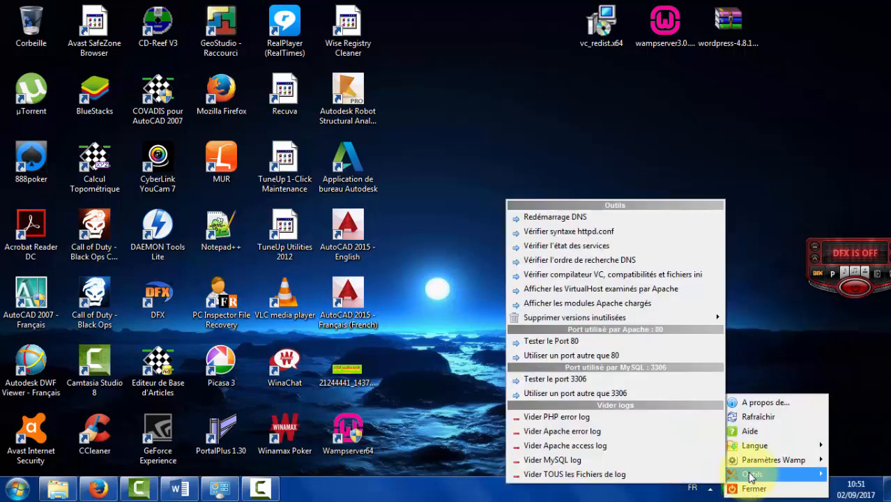
{"action": "left_click", "coordinate": [625, 342]}
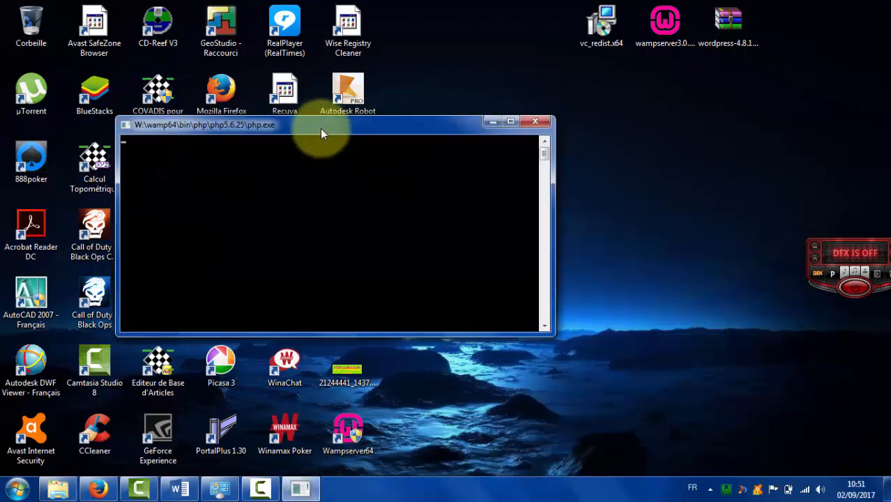
{"action": "left_click_drag", "start_coordinate": [322, 133], "coordinate": [322, 119]}
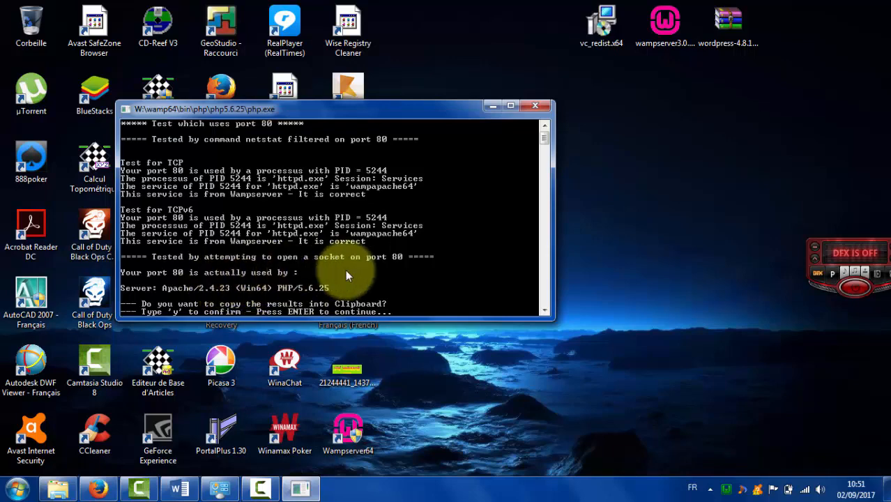
{"action": "left_click", "coordinate": [542, 109]}
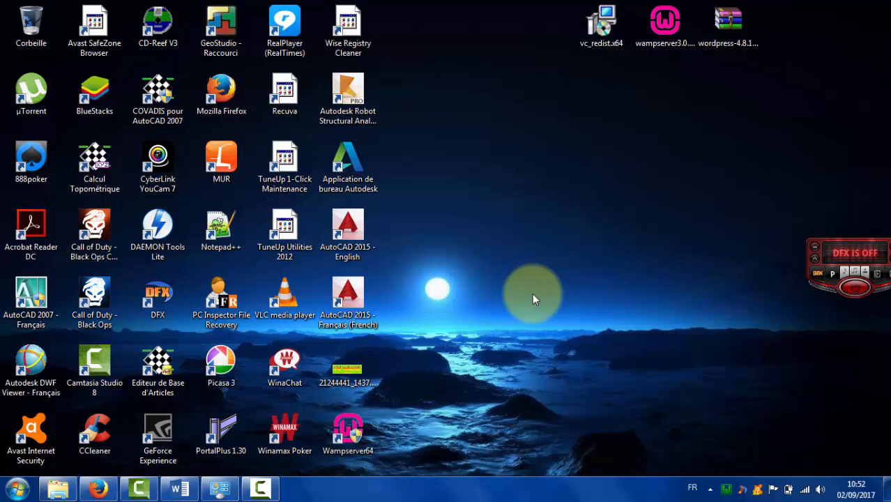
{"action": "right_click", "coordinate": [726, 493]}
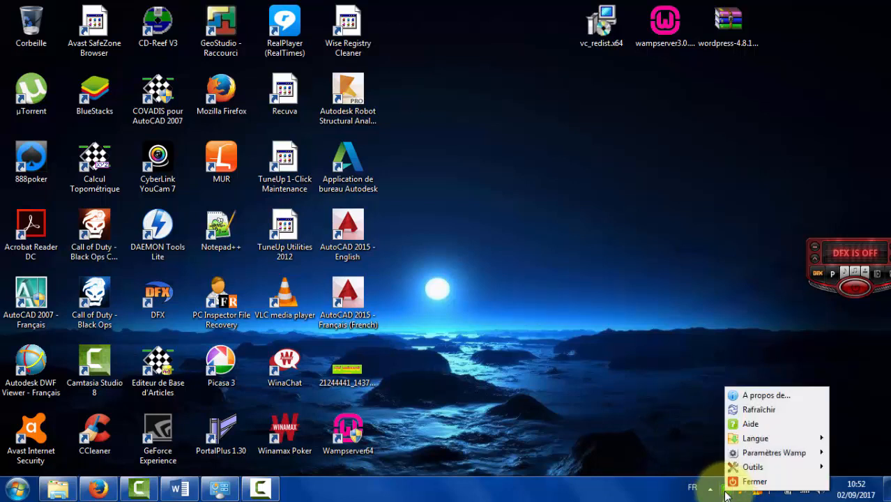
{"action": "mouse_move", "coordinate": [751, 441]}
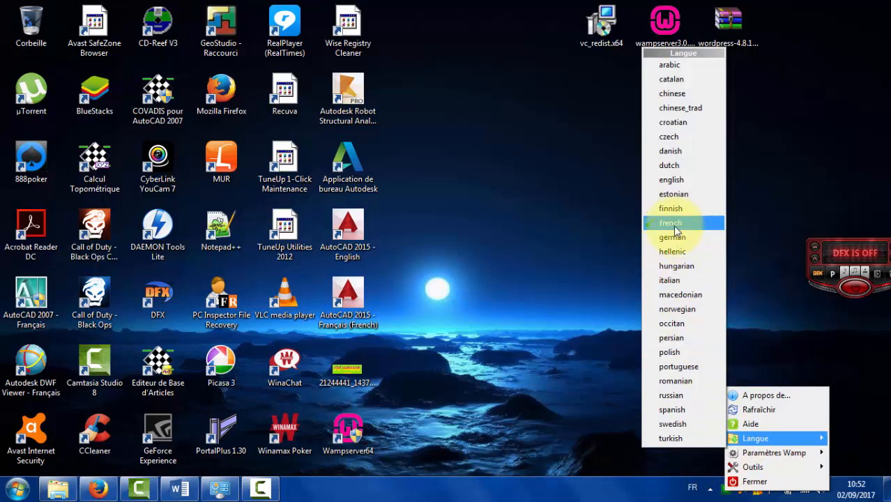
{"action": "left_click", "coordinate": [594, 289]}
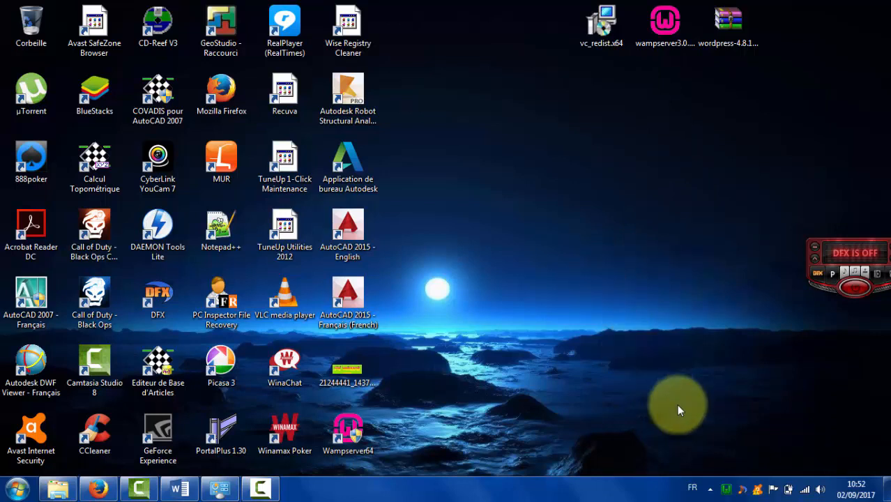
Open the Localhost home page in the browser from the WampServer tray menu.
{"action": "left_click", "coordinate": [726, 491]}
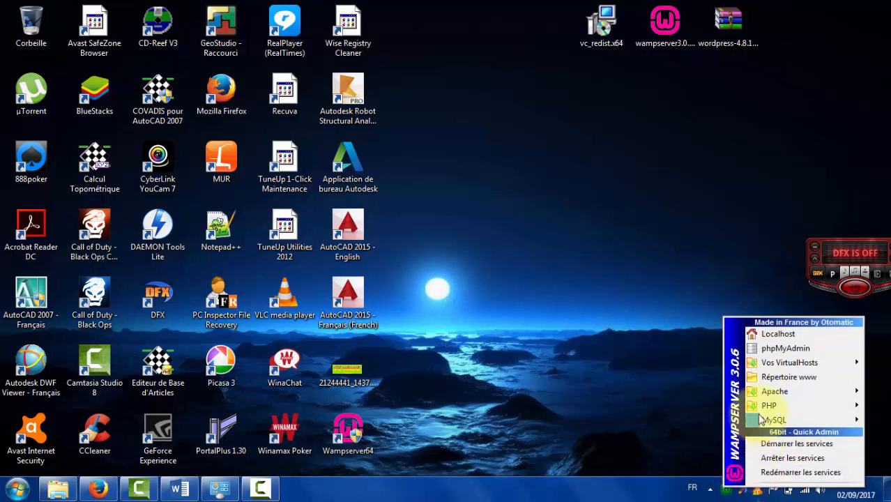
{"action": "left_click", "coordinate": [761, 339]}
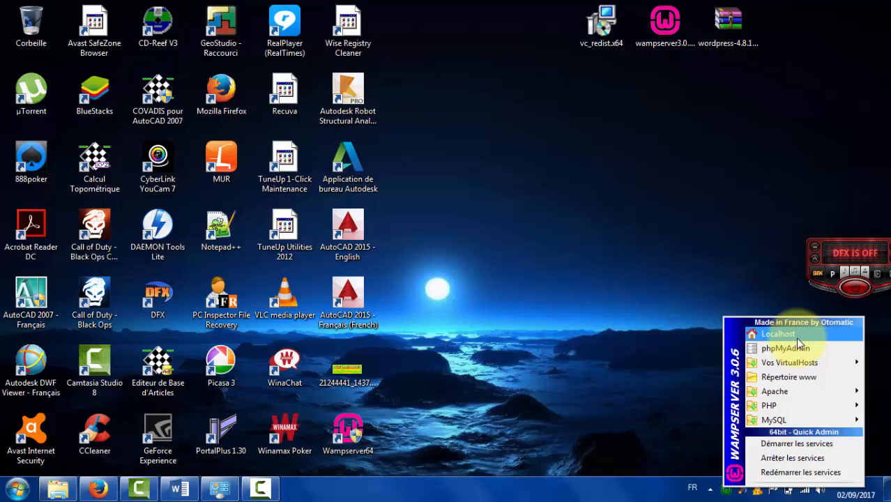
{"action": "left_click", "coordinate": [796, 336]}
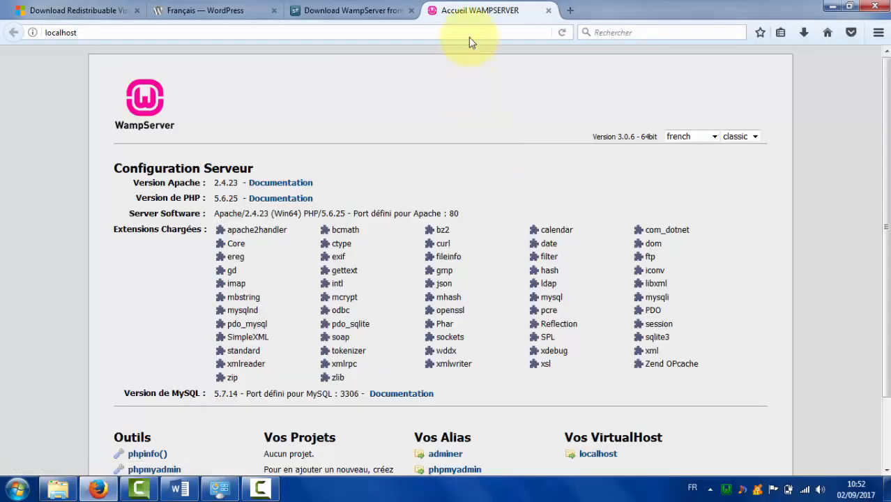
{"action": "scroll", "coordinate": [879, 349], "scroll_direction": "down", "scroll_amount": 2}
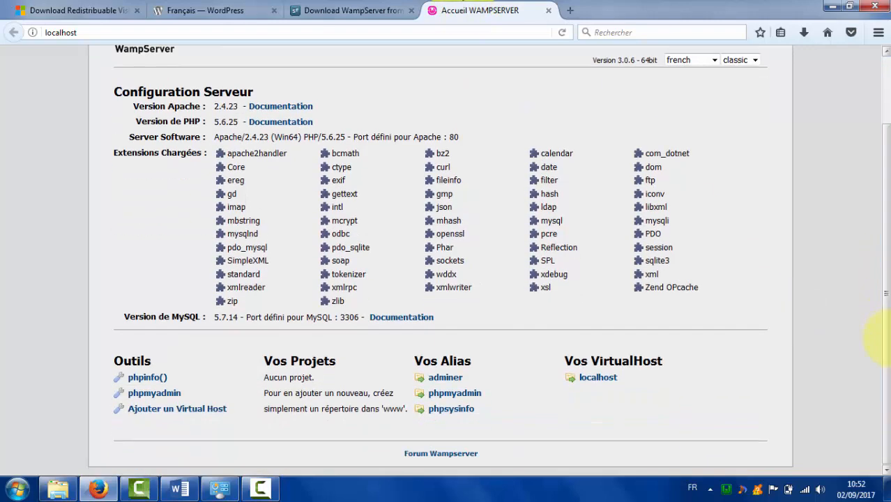
{"action": "scroll", "coordinate": [889, 330], "scroll_direction": "up", "scroll_amount": 1}
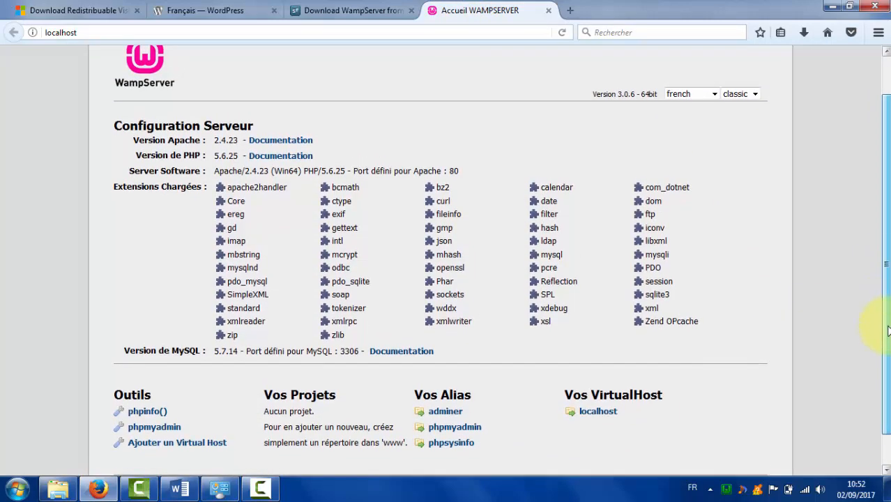
{"action": "scroll", "coordinate": [888, 331], "scroll_direction": "down", "scroll_amount": 1}
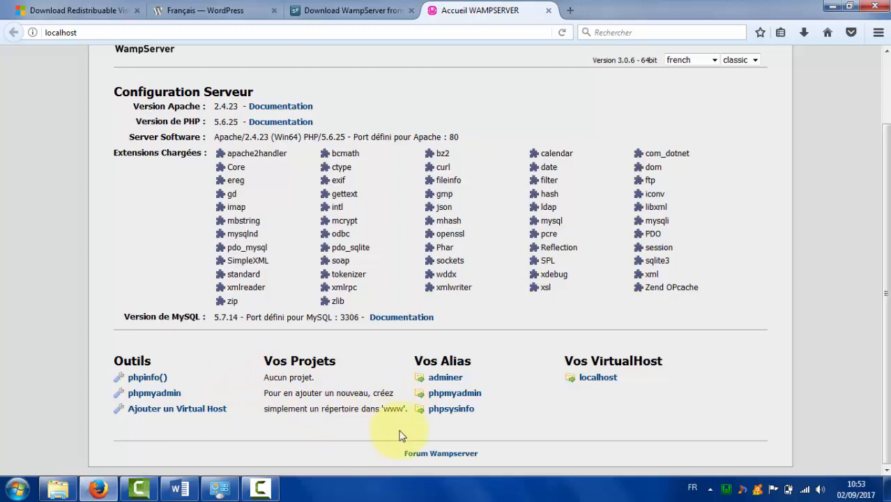
{"action": "scroll", "coordinate": [885, 122], "scroll_direction": "up", "scroll_amount": 2}
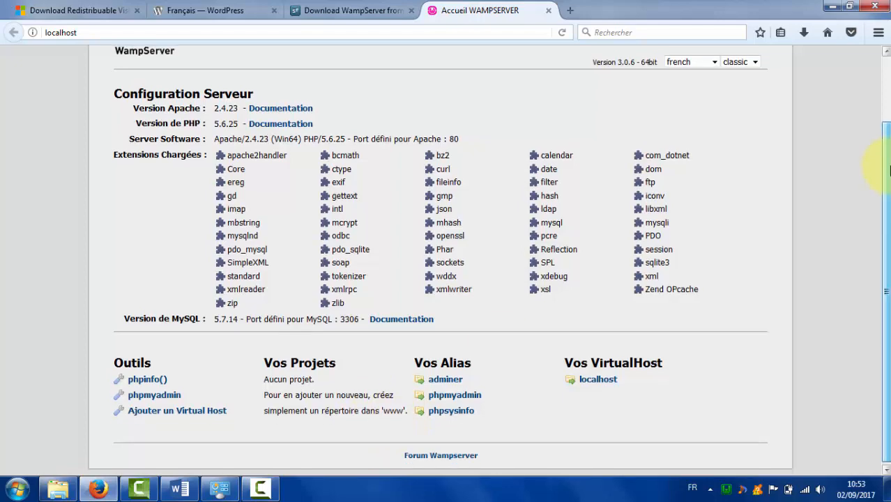
{"action": "mouse_move", "coordinate": [886, 122]}
{"action": "left_mouse_down"}
{"action": "mouse_move", "coordinate": [886, 104]}
{"action": "mouse_move", "coordinate": [888, 160]}
{"action": "mouse_move", "coordinate": [887, 115]}
{"action": "mouse_move", "coordinate": [875, 109]}
{"action": "left_mouse_up"}
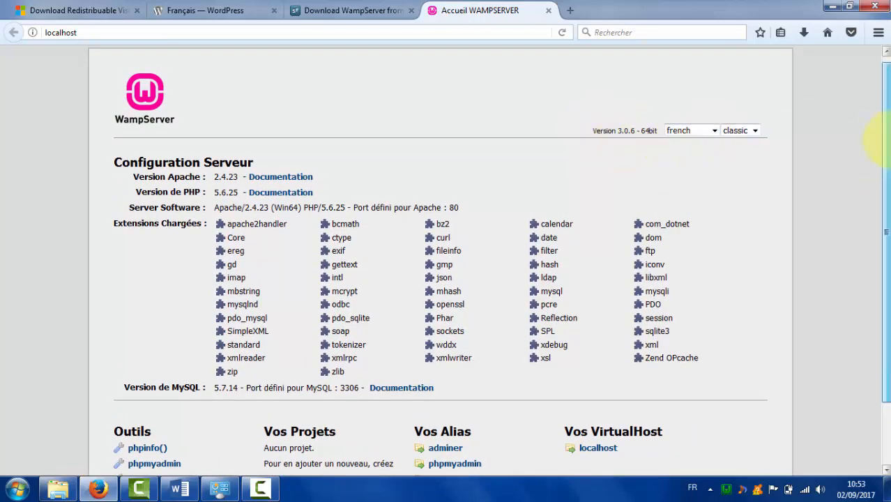
{"action": "scroll", "coordinate": [670, 157], "scroll_direction": "down", "scroll_amount": 2}
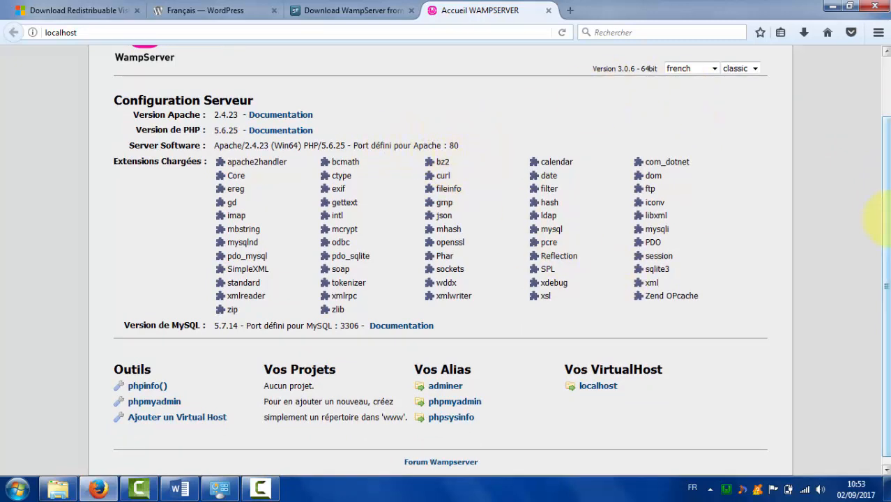
{"action": "left_click_drag", "start_coordinate": [887, 223], "coordinate": [886, 223]}
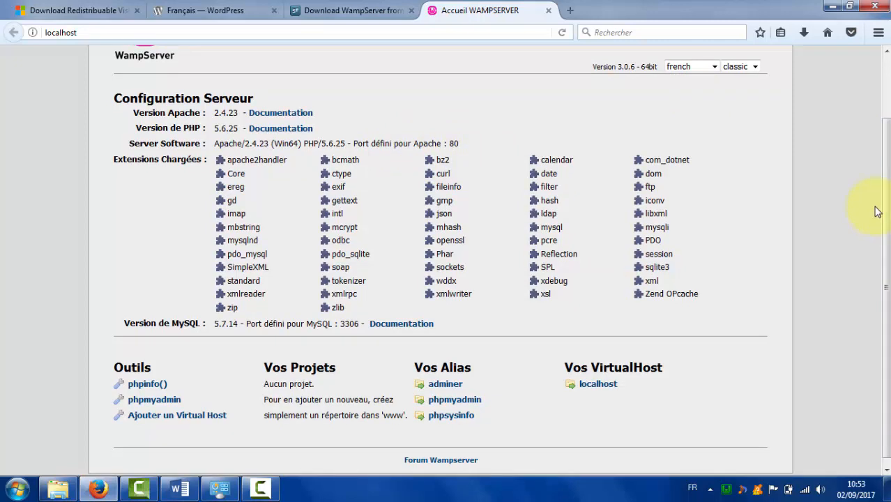
{"action": "left_click", "coordinate": [56, 490]}
{"action": "double_click", "coordinate": [165, 116]}
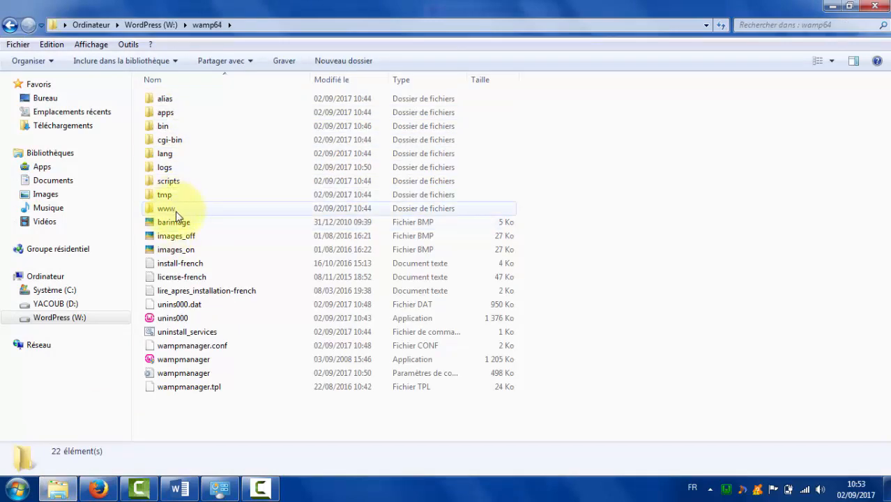
{"action": "double_click", "coordinate": [175, 212]}
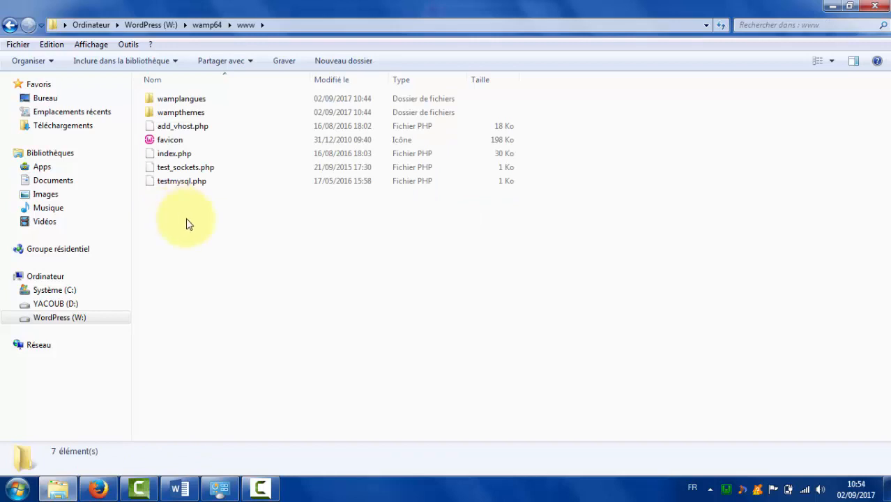
{"action": "right_click", "coordinate": [187, 223]}
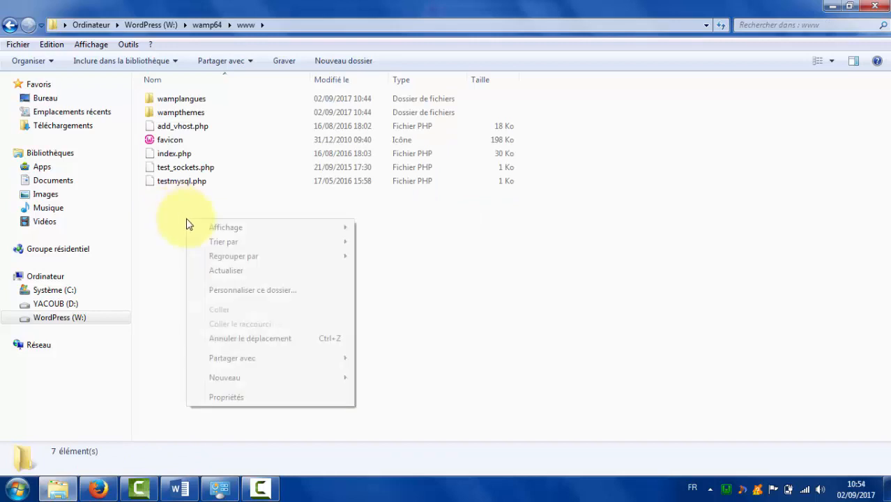
{"action": "mouse_move", "coordinate": [323, 383]}
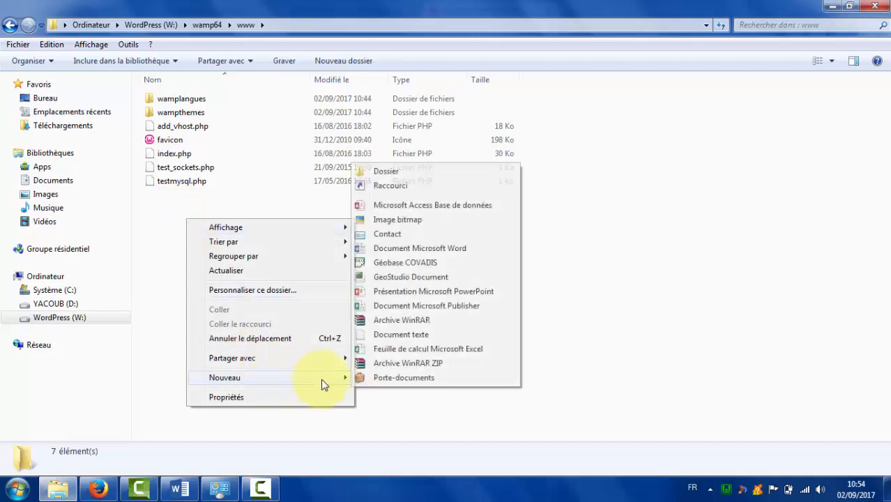
{"action": "left_click", "coordinate": [393, 173]}
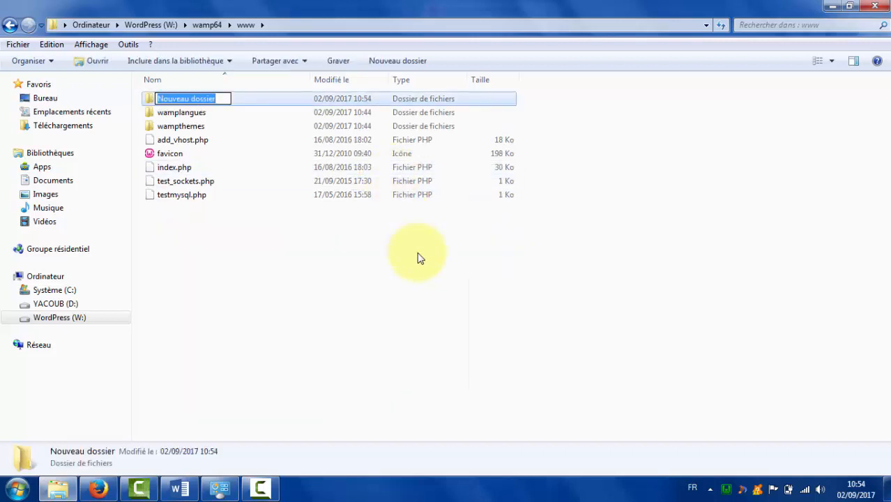
{"action": "type", "text": "test"}
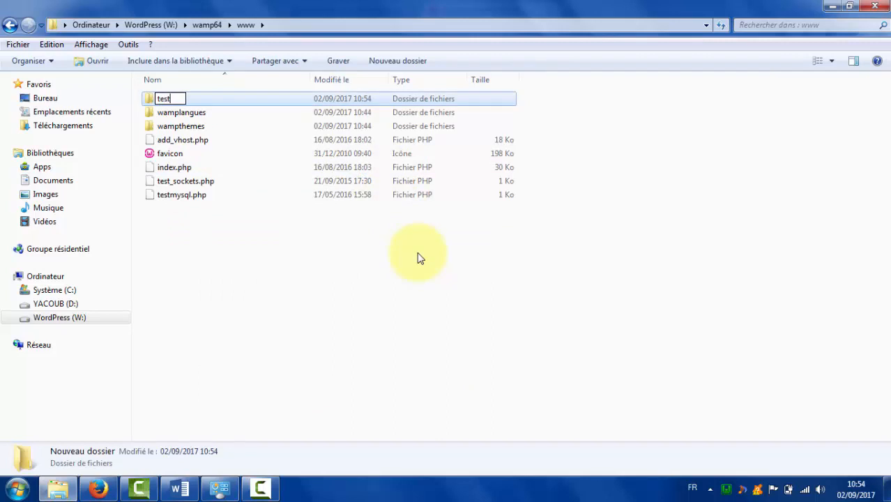
{"action": "left_click", "coordinate": [419, 256]}
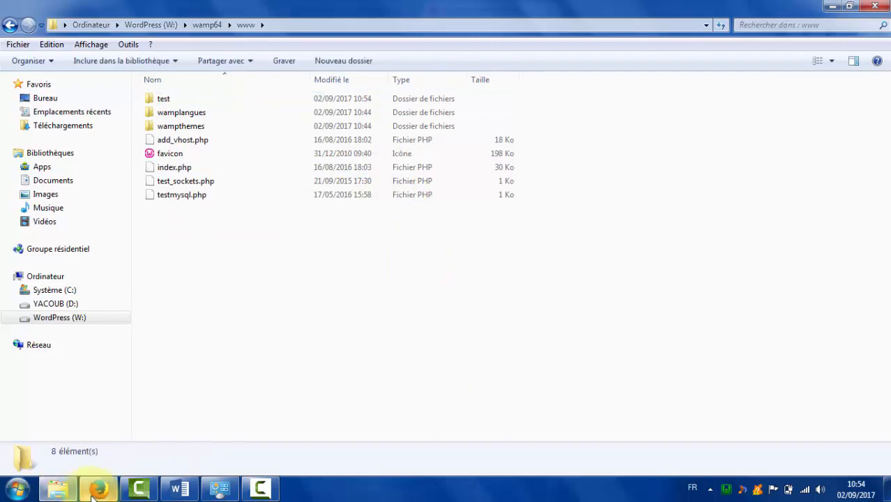
{"action": "left_click", "coordinate": [98, 488]}
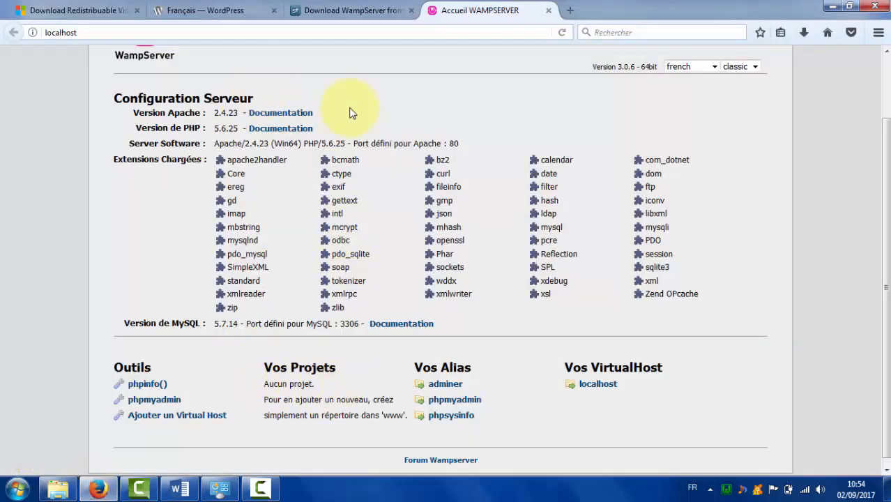
Reload localhost to see test under Vos Projets, then delete the test folder.
{"action": "key", "text": "F5"}
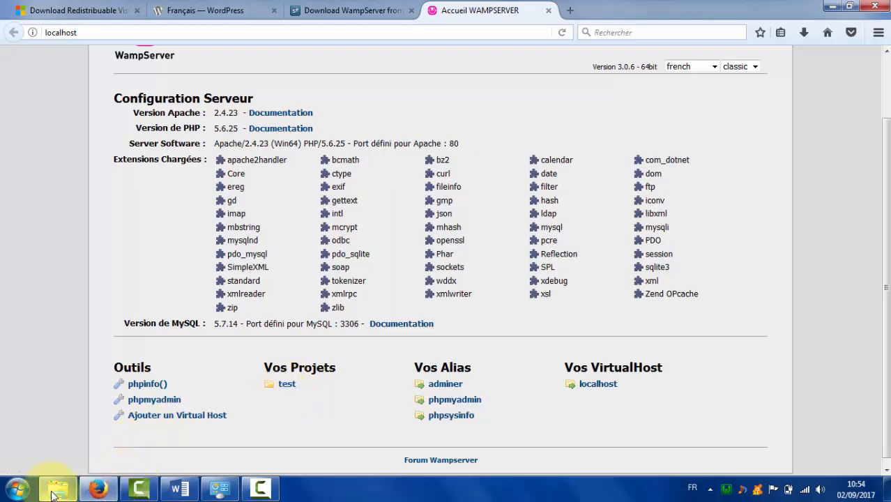
{"action": "left_click", "coordinate": [80, 466]}
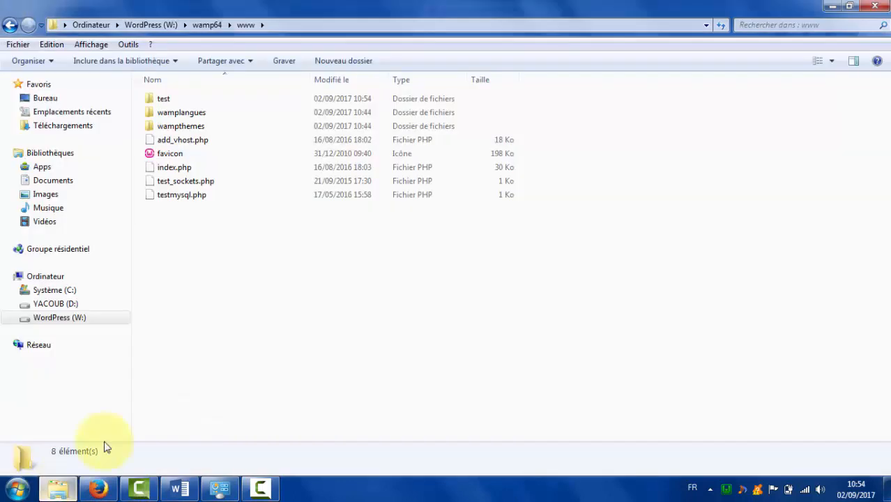
{"action": "left_click", "coordinate": [164, 99]}
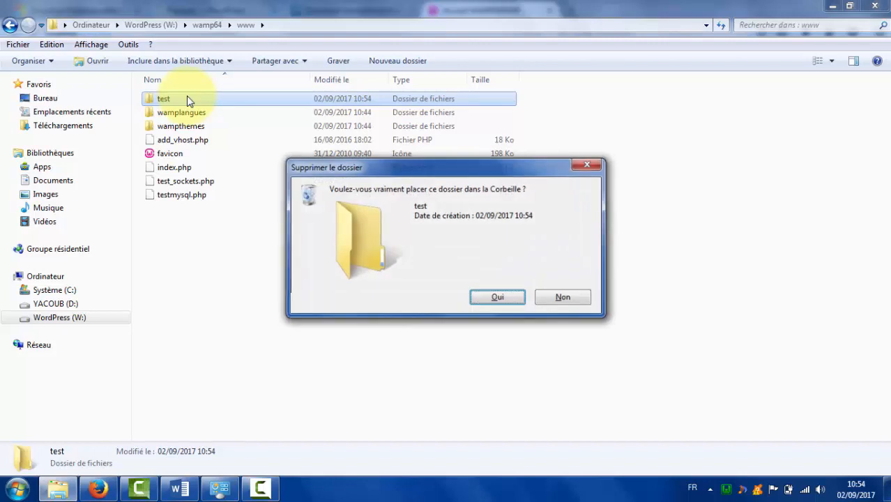
{"action": "key", "text": "Return"}
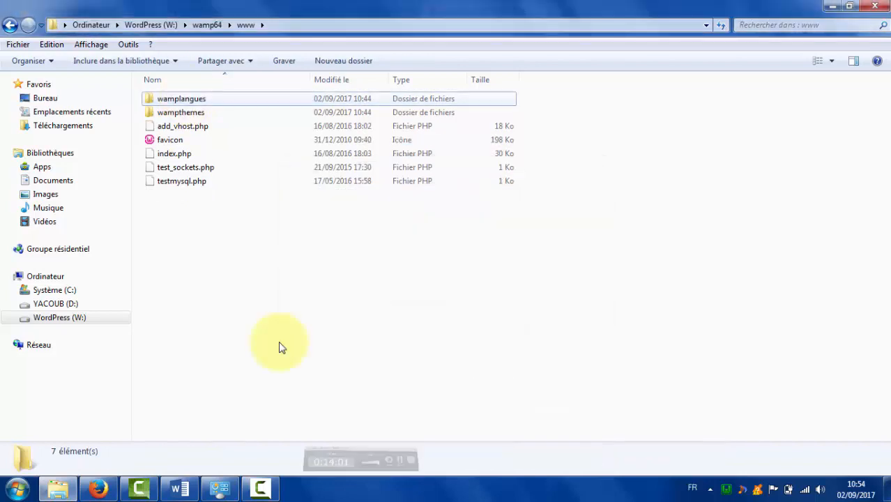
Reload the localhost page to confirm no projects remain, then show the desktop.
{"action": "left_click", "coordinate": [832, 8]}
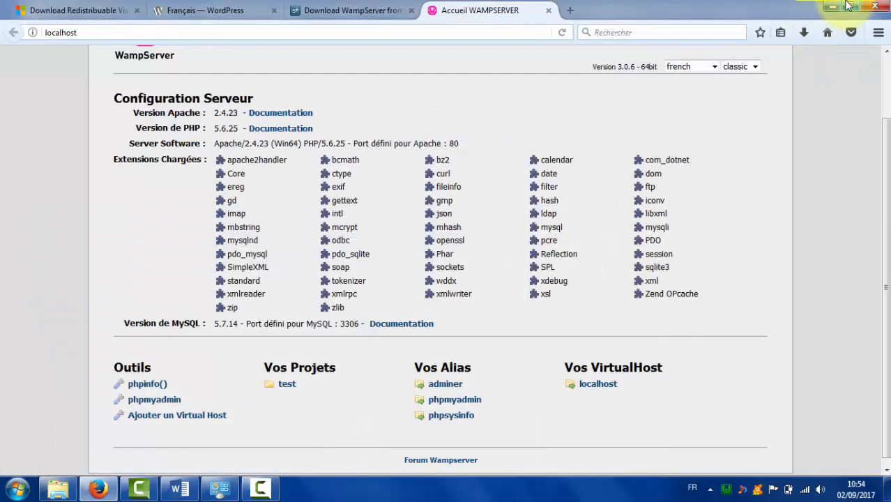
{"action": "left_click", "coordinate": [834, 8]}
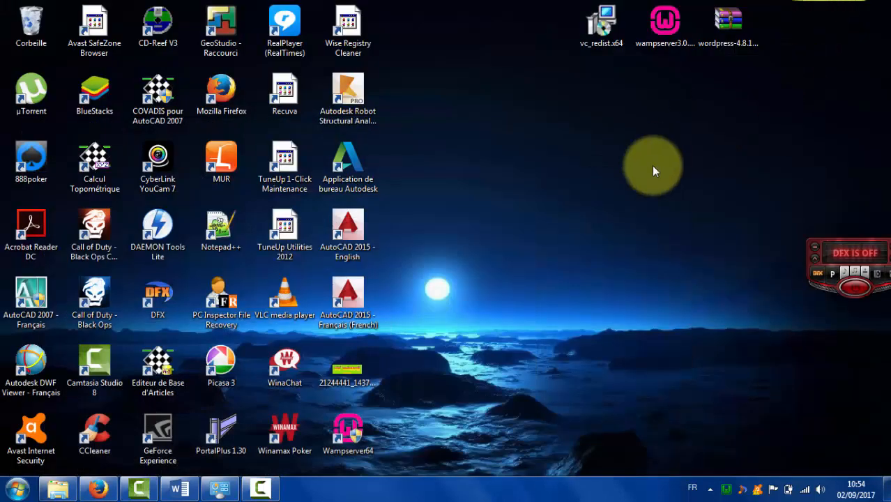
{"action": "left_click", "coordinate": [98, 489]}
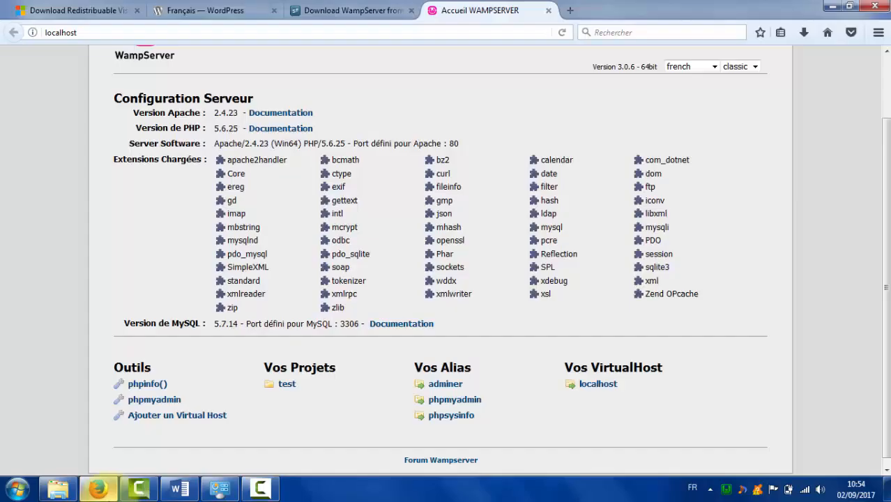
{"action": "key", "text": "F5"}
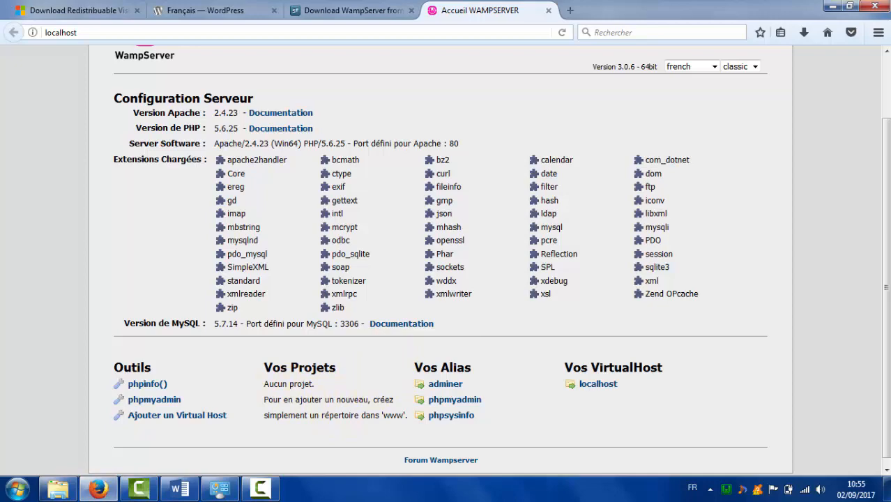
{"action": "left_click", "coordinate": [831, 6]}
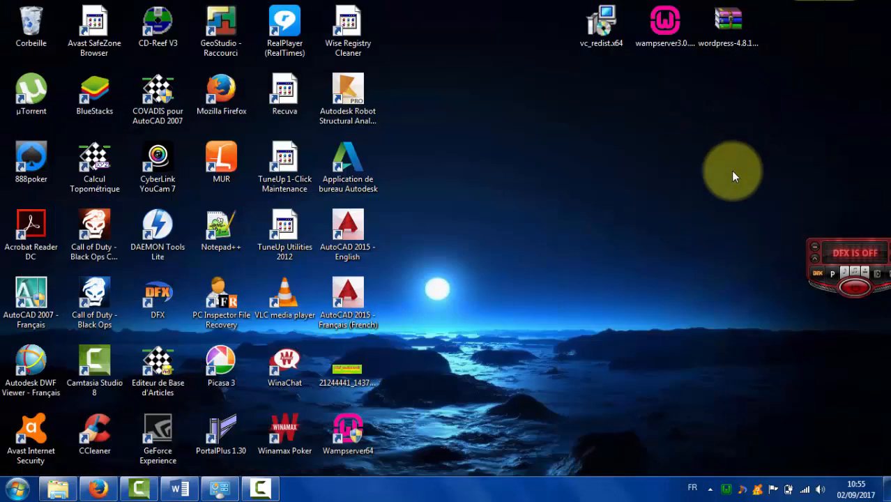
Extract the wordpress-4.8.1 archive into a desktop 'wordpress' folder and check its 19 items.
{"action": "left_click", "coordinate": [731, 42]}
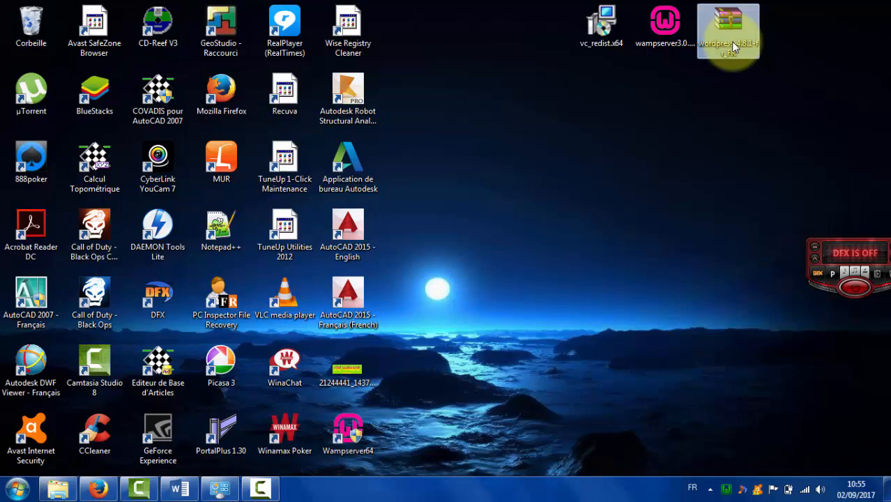
{"action": "right_click", "coordinate": [731, 41]}
{"action": "left_click", "coordinate": [751, 94]}
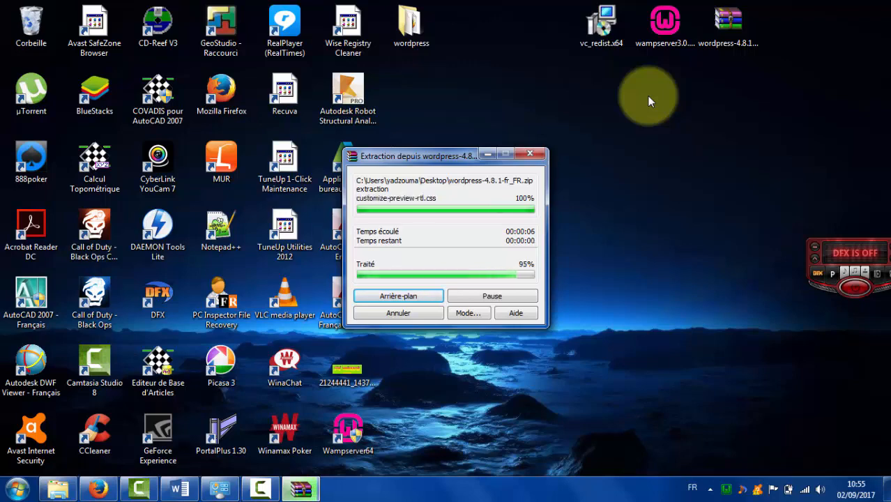
{"action": "left_click_drag", "start_coordinate": [637, 159], "coordinate": [656, 163]}
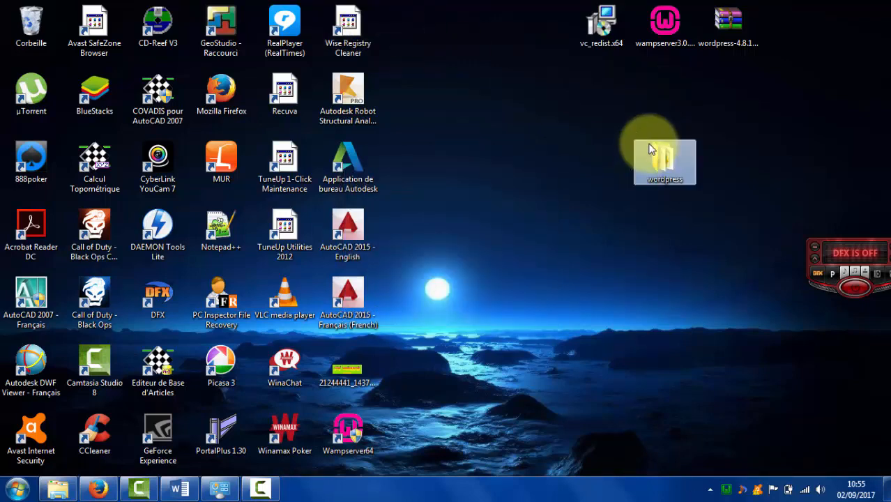
{"action": "double_click", "coordinate": [656, 162]}
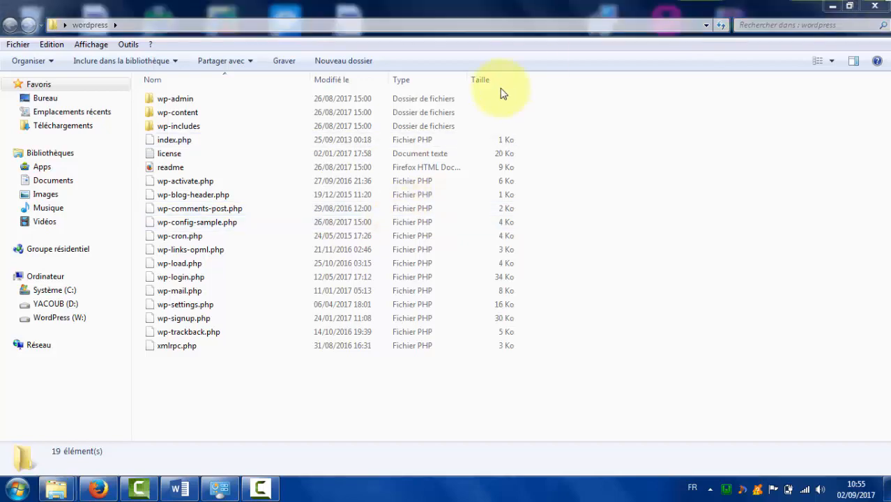
{"action": "left_click", "coordinate": [877, 6]}
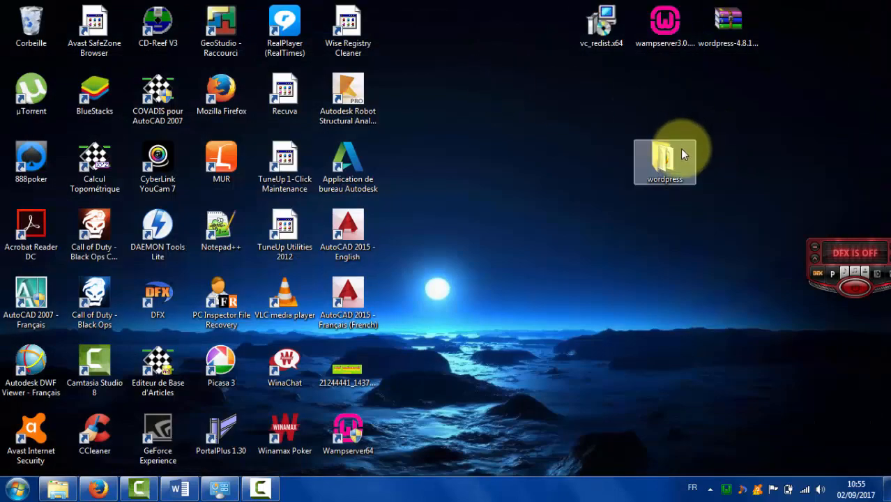
{"action": "right_click", "coordinate": [659, 157]}
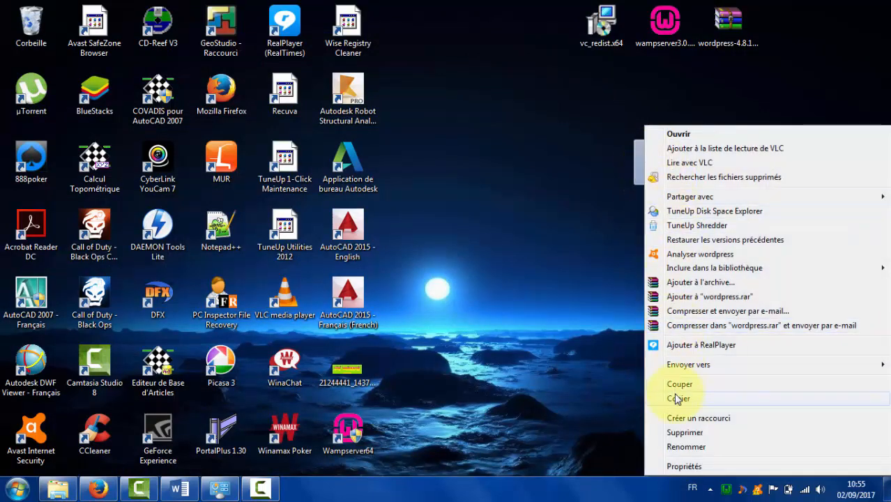
{"action": "left_click", "coordinate": [678, 398]}
{"action": "left_click", "coordinate": [58, 488]}
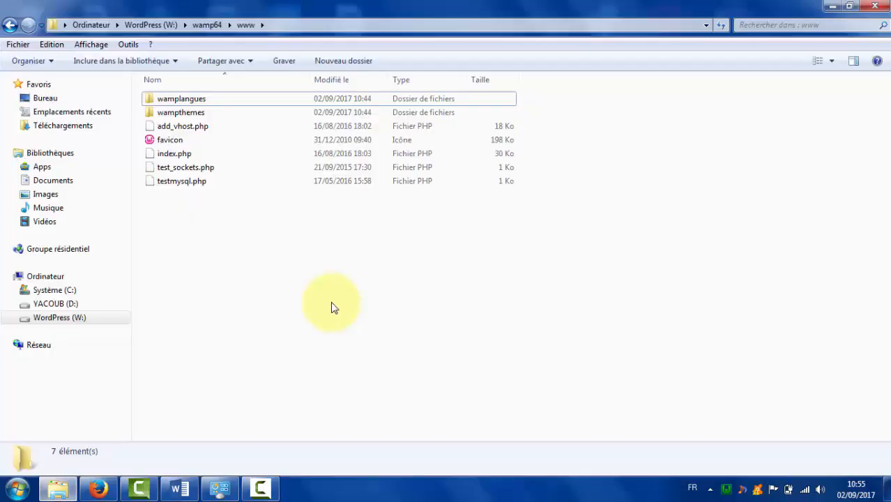
{"action": "left_click", "coordinate": [10, 25]}
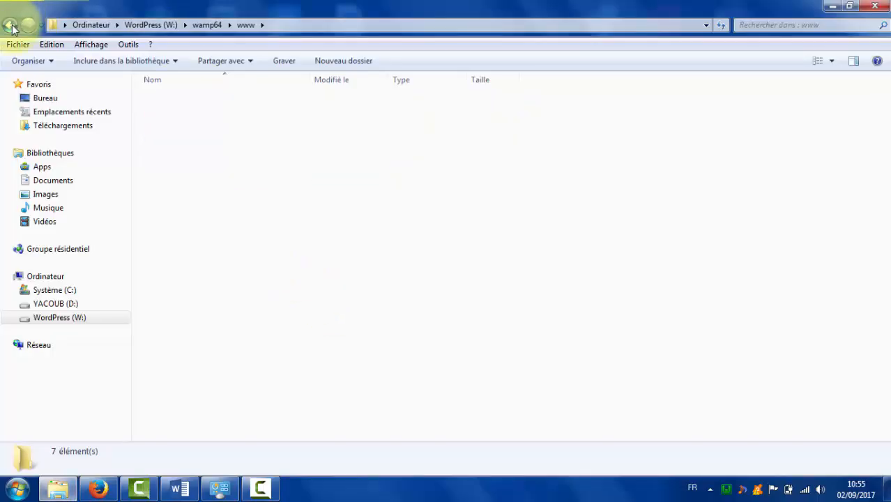
{"action": "double_click", "coordinate": [173, 113]}
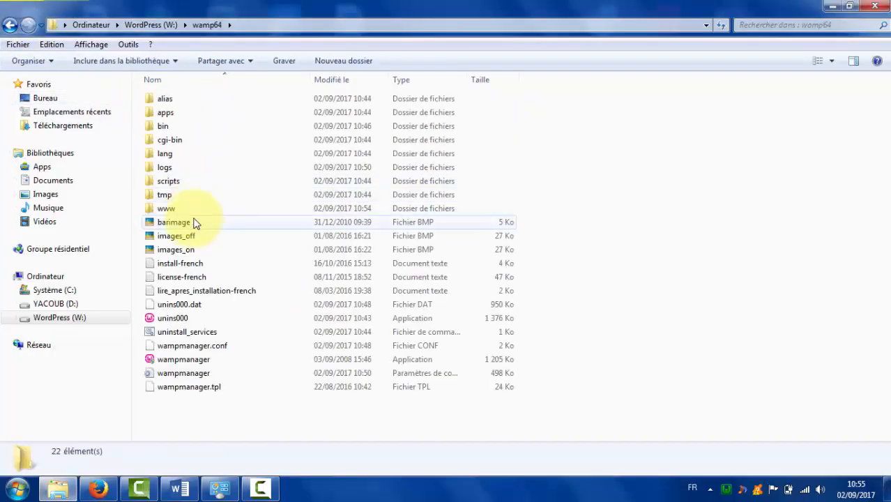
{"action": "left_click", "coordinate": [195, 222]}
{"action": "double_click", "coordinate": [192, 208]}
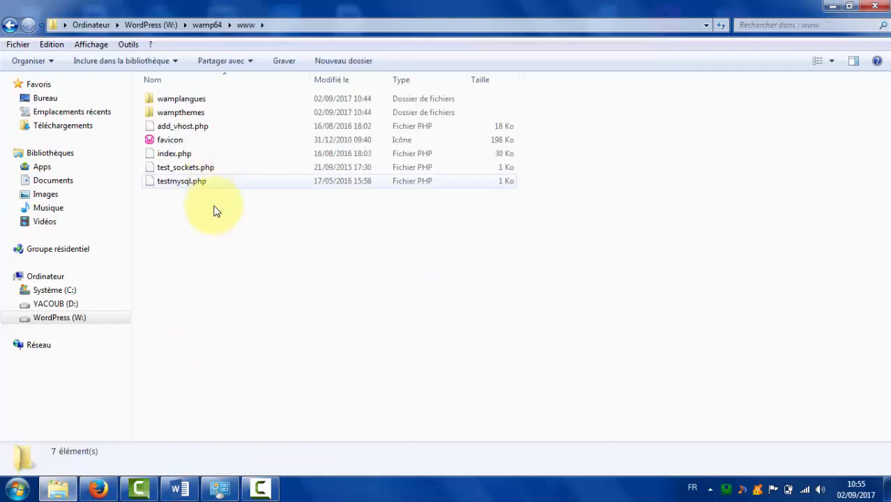
{"action": "left_click", "coordinate": [216, 231]}
{"action": "right_click", "coordinate": [216, 224]}
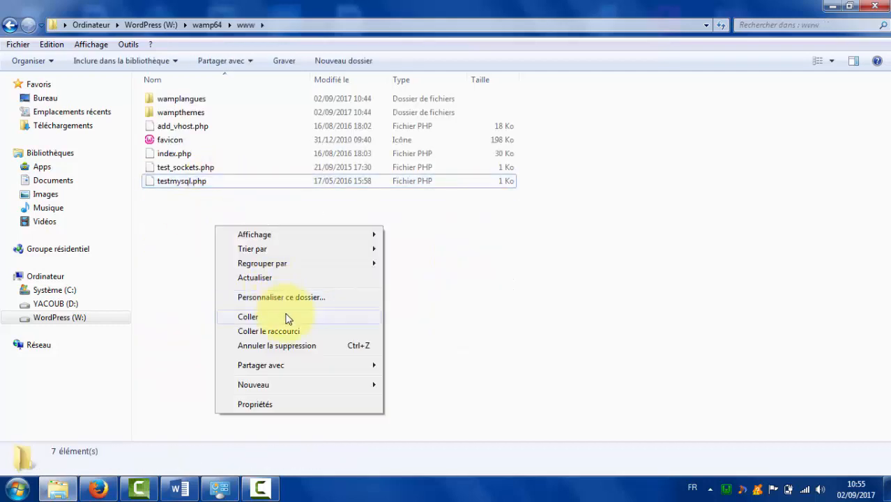
{"action": "left_click", "coordinate": [251, 315]}
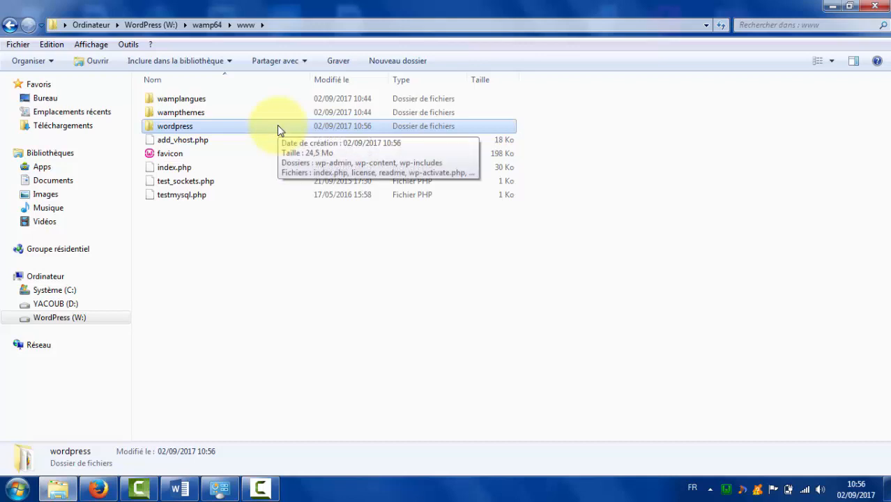
Rename the pasted wordpress folder to 'sitetest'.
{"action": "key", "text": "F2"}
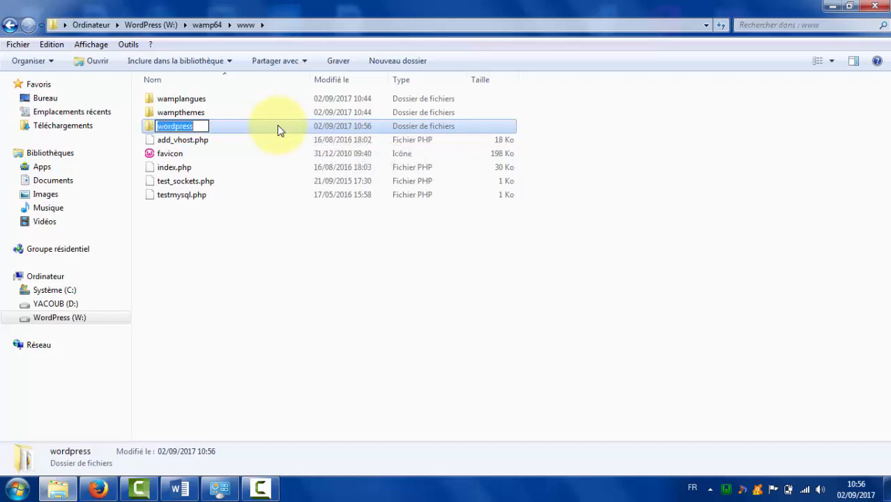
{"action": "type", "text": "sitete"}
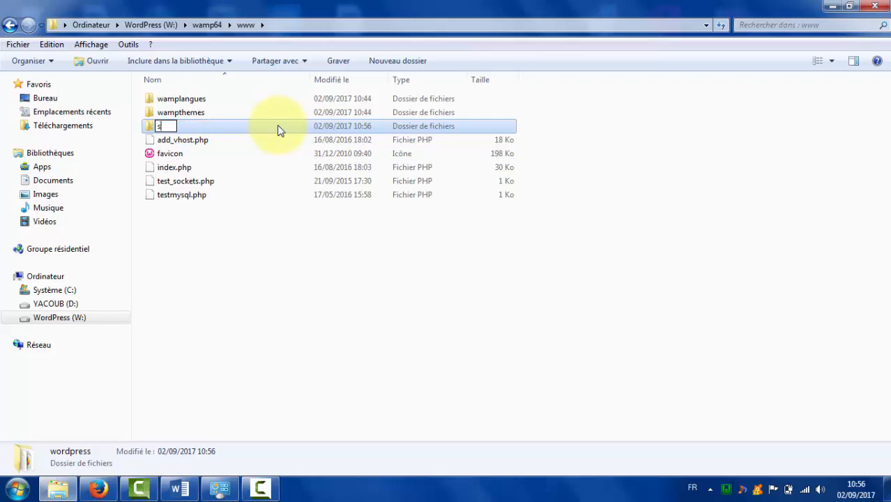
{"action": "type", "text": "st"}
{"action": "key", "text": "Return"}
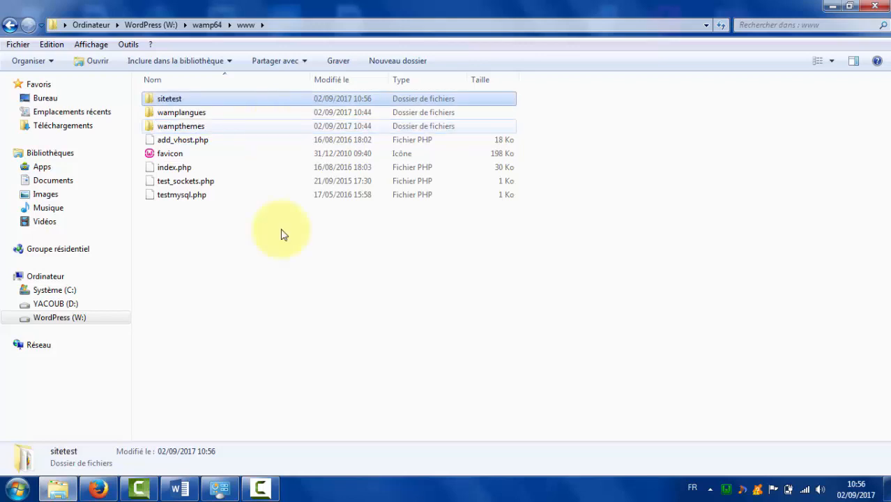
{"action": "left_click", "coordinate": [278, 325]}
{"action": "left_click", "coordinate": [100, 489]}
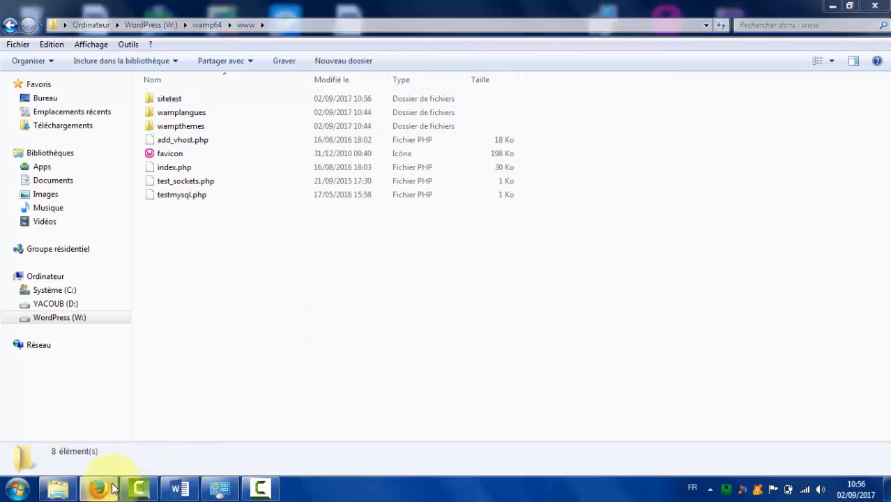
Reload Firefox's WampServer localhost page so sitetest is listed under Vos Projets.
{"action": "scroll", "coordinate": [884, 181], "scroll_direction": "down", "scroll_amount": 1}
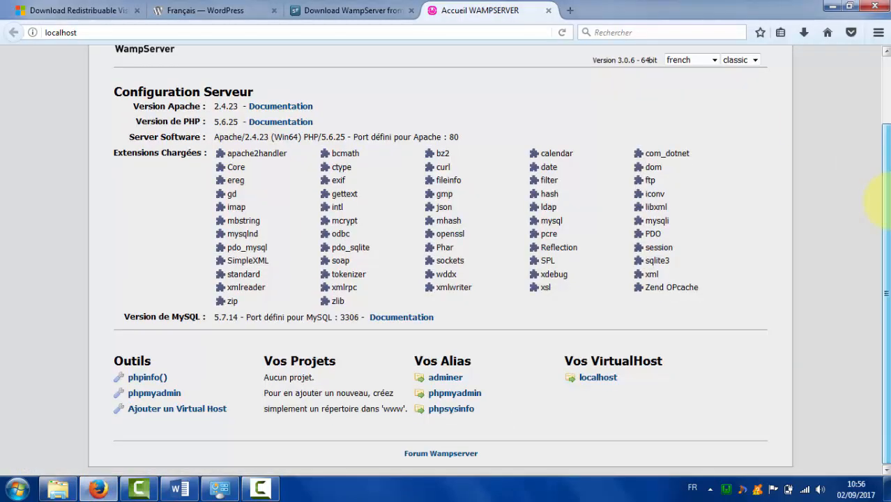
{"action": "key", "text": "F5"}
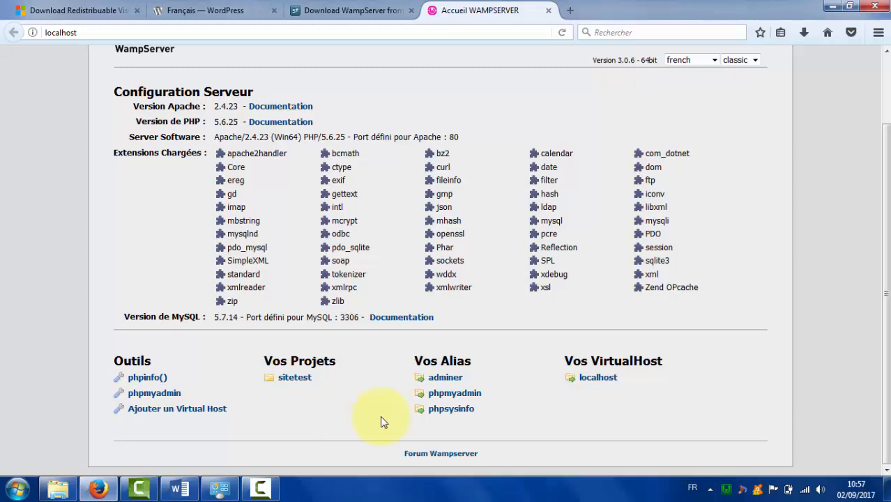
Open the phpMyAdmin login page in a new Firefox tab from the WampServer tray menu.
{"action": "left_click", "coordinate": [726, 491]}
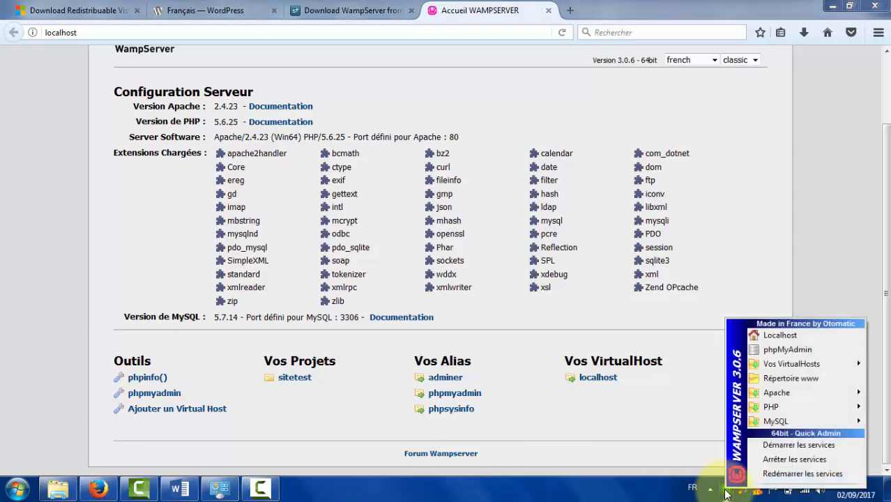
{"action": "left_click", "coordinate": [776, 354]}
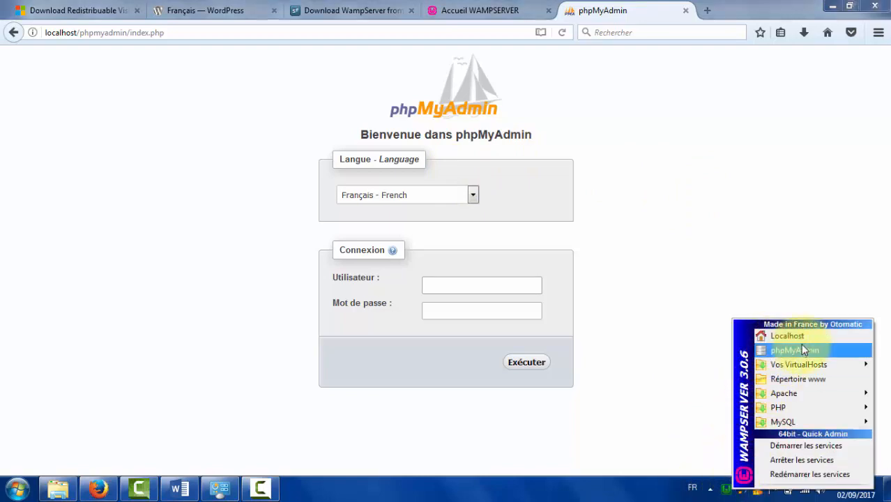
{"action": "left_click", "coordinate": [791, 83]}
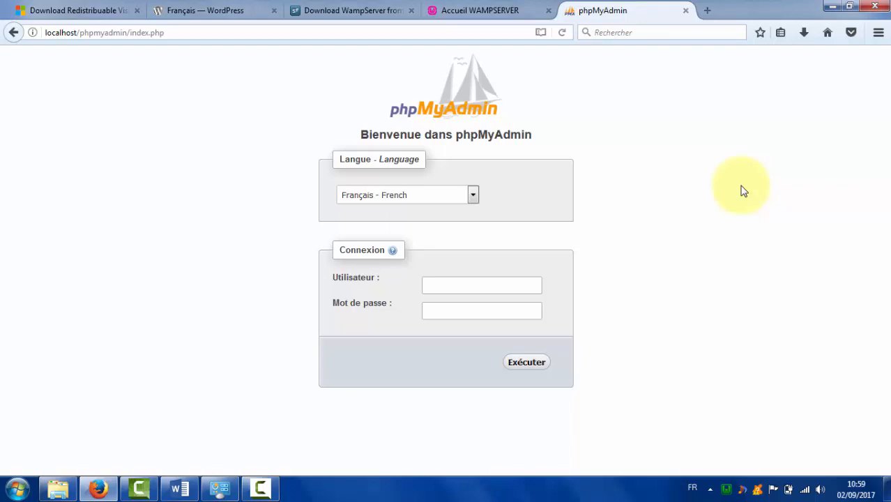
Sign in to phpMyAdmin as user root with no password and reach the server home page.
{"action": "left_click", "coordinate": [520, 287]}
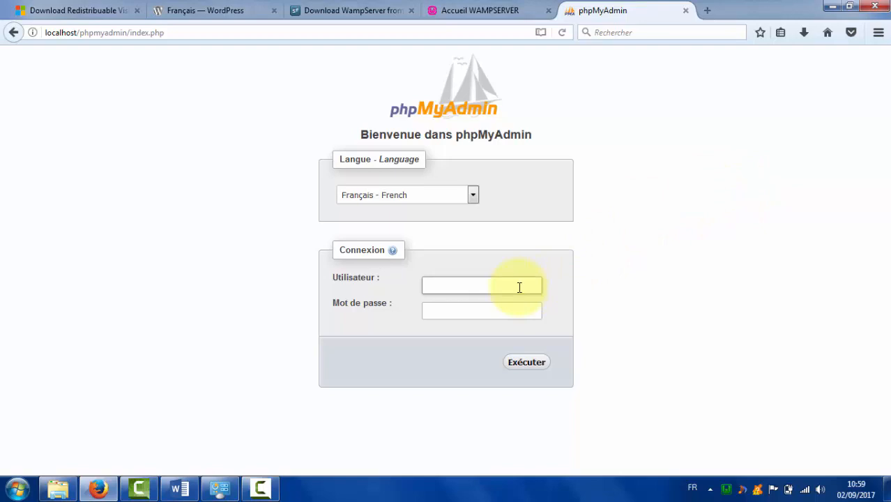
{"action": "type", "text": "root"}
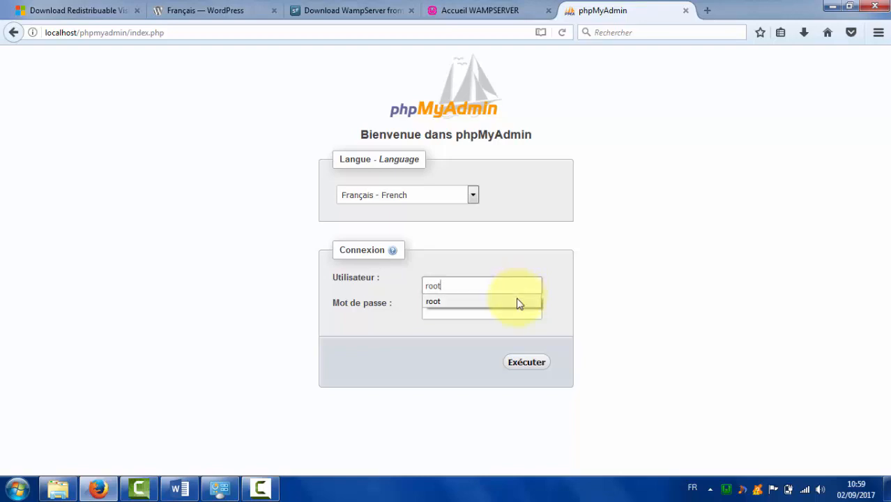
{"action": "left_click", "coordinate": [442, 304]}
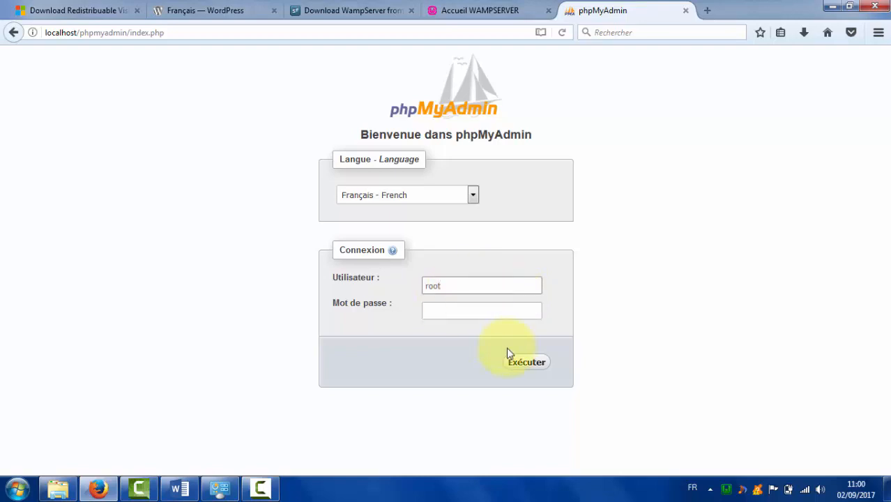
{"action": "left_click", "coordinate": [519, 363]}
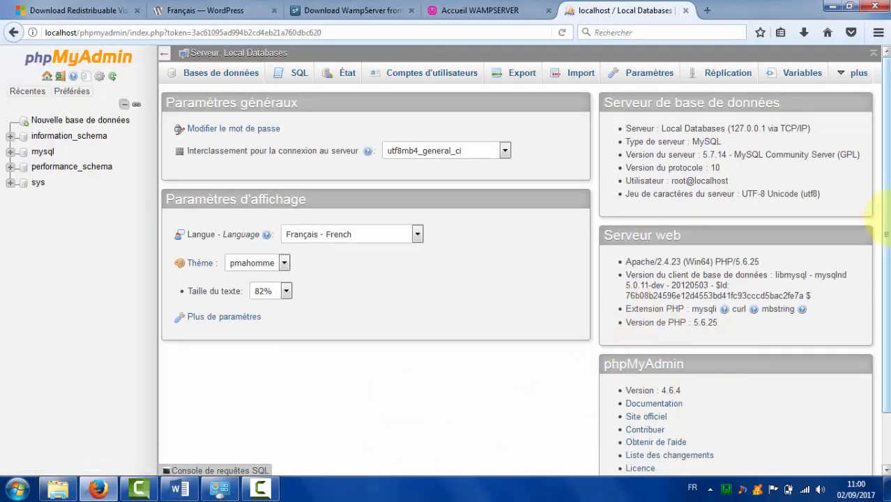
{"action": "left_click_drag", "start_coordinate": [888, 218], "coordinate": [888, 171]}
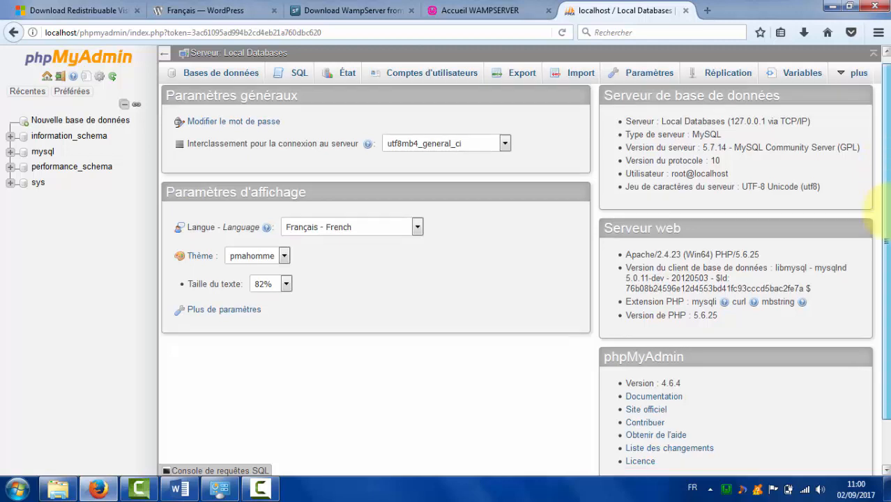
Create a new empty database named sitetest from the Bases de données tab.
{"action": "left_click", "coordinate": [218, 78]}
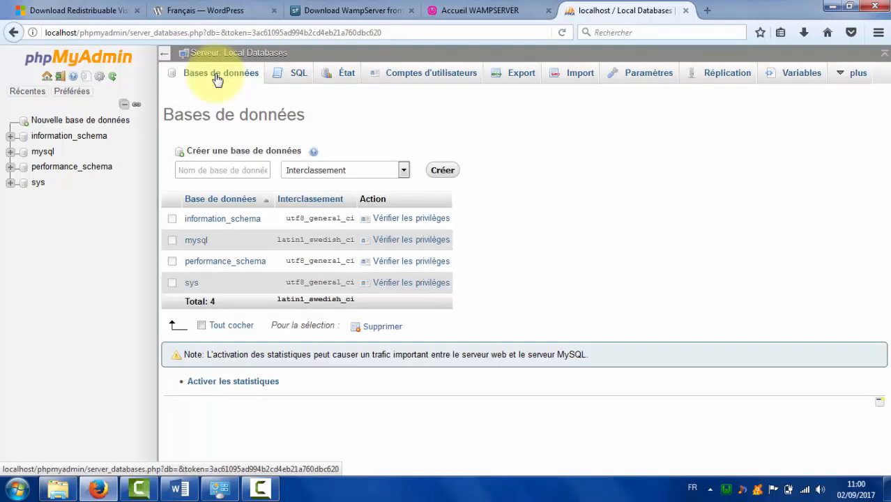
{"action": "left_click", "coordinate": [222, 169]}
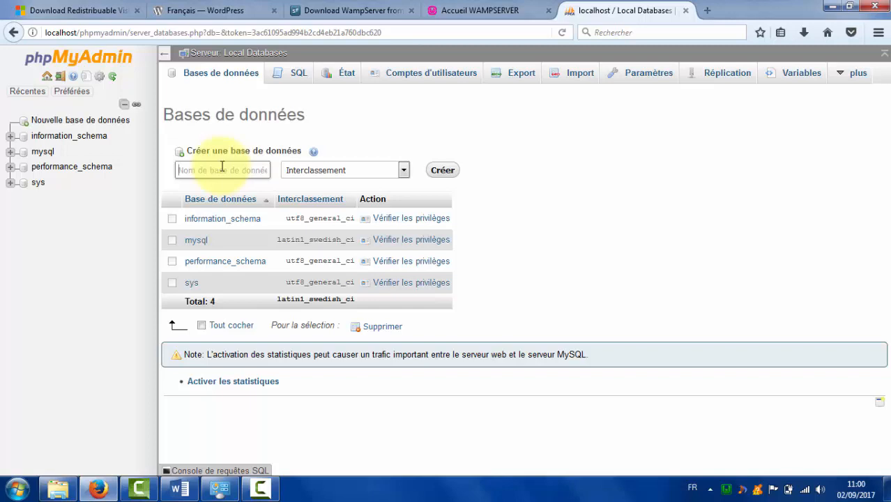
{"action": "type", "text": "sitetes"}
{"action": "key", "text": "BackSpace"}
{"action": "key", "text": "BackSpace"}
{"action": "key", "text": "BackSpace"}
{"action": "type", "text": "test"}
{"action": "left_click", "coordinate": [445, 171]}
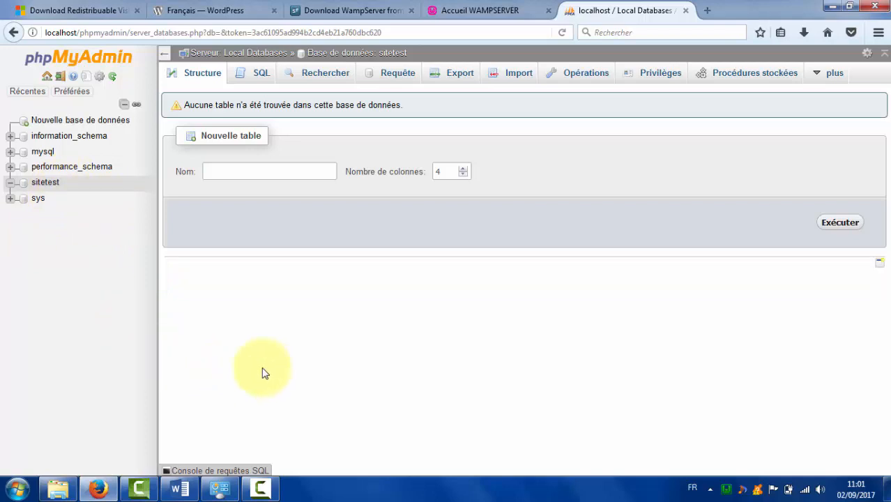
Reload localhost, try the sitetest project link, and go back from the 'Adresse introuvable' error.
{"action": "left_click", "coordinate": [495, 11]}
{"action": "left_click", "coordinate": [423, 34]}
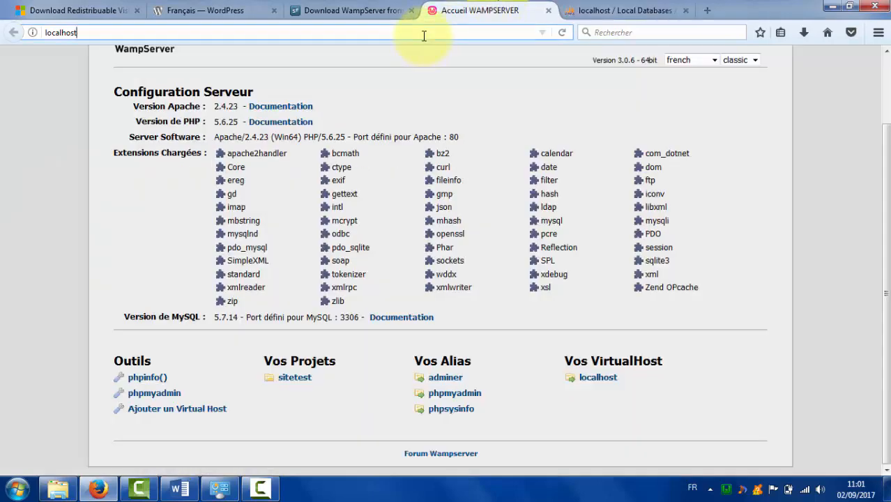
{"action": "key", "text": "Return"}
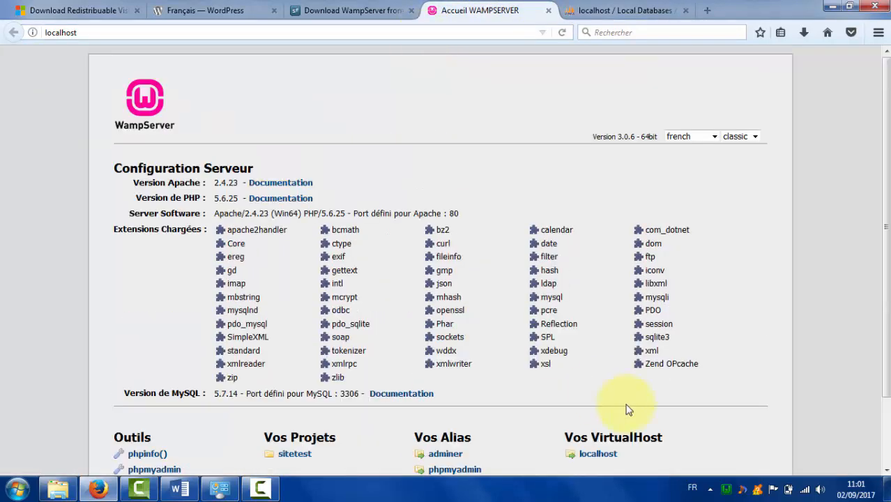
{"action": "scroll", "coordinate": [884, 250], "scroll_direction": "down", "scroll_amount": 2}
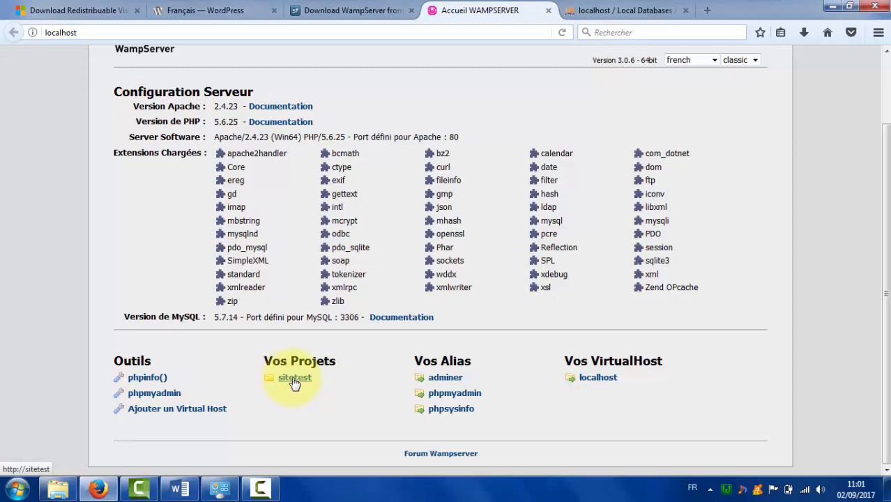
{"action": "left_click", "coordinate": [294, 382]}
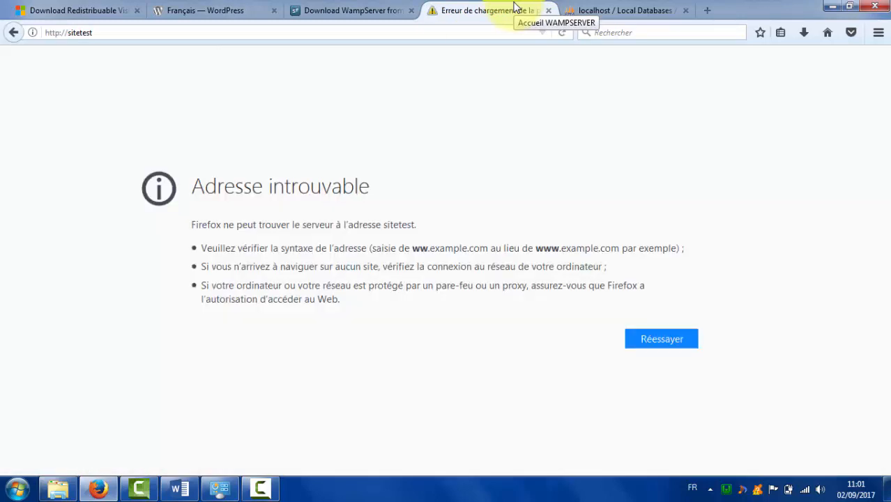
{"action": "left_click", "coordinate": [12, 34]}
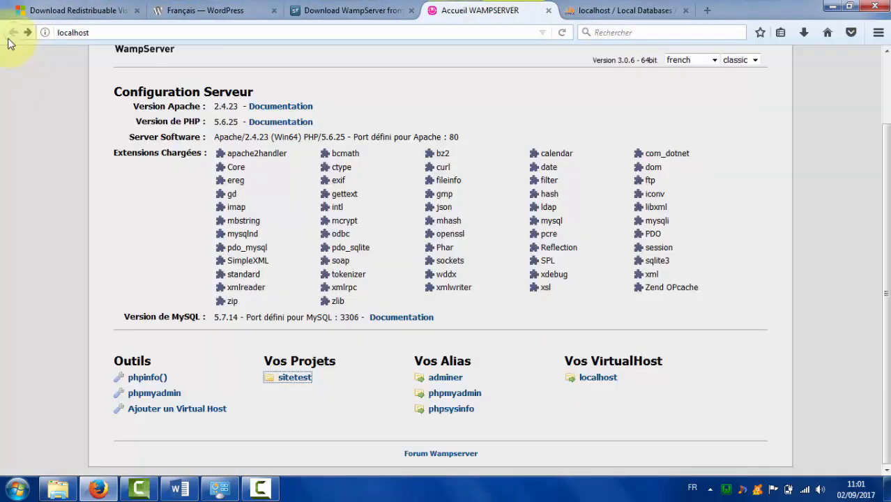
Load localhost/sitetest in the browser to reach the WordPress setup welcome page.
{"action": "left_click", "coordinate": [112, 32]}
{"action": "left_click", "coordinate": [112, 33]}
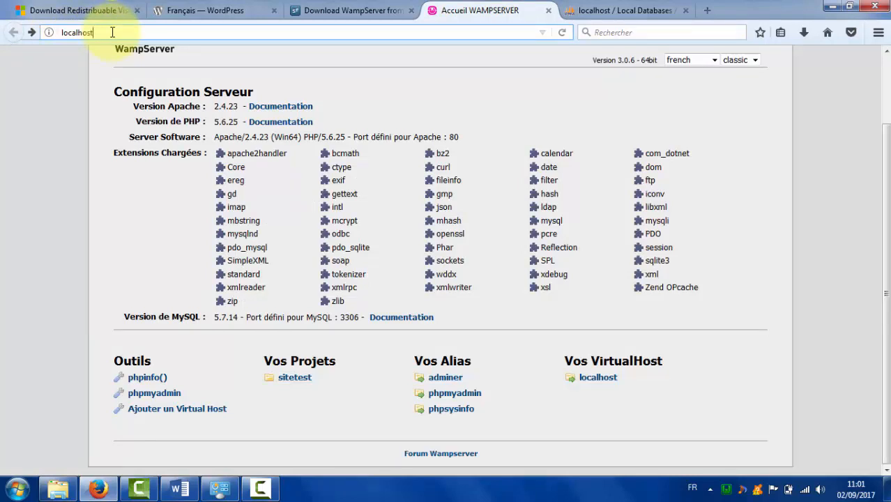
{"action": "type", "text": "/"}
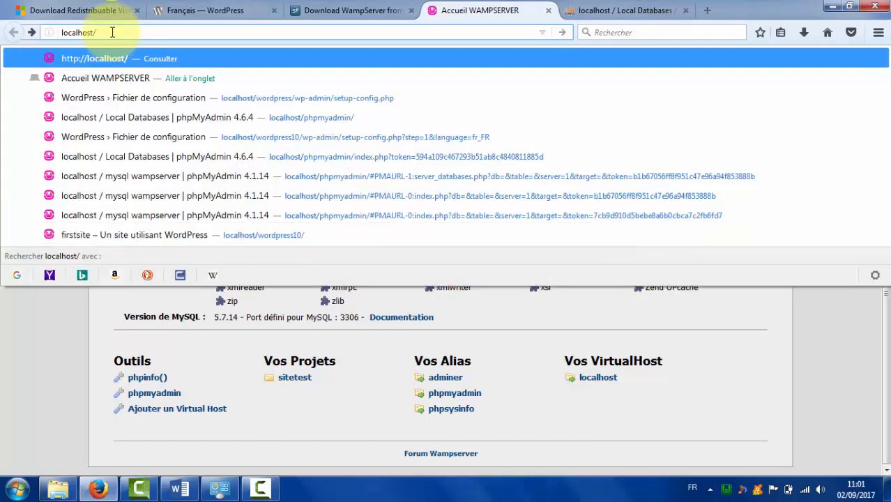
{"action": "type", "text": "sitetest"}
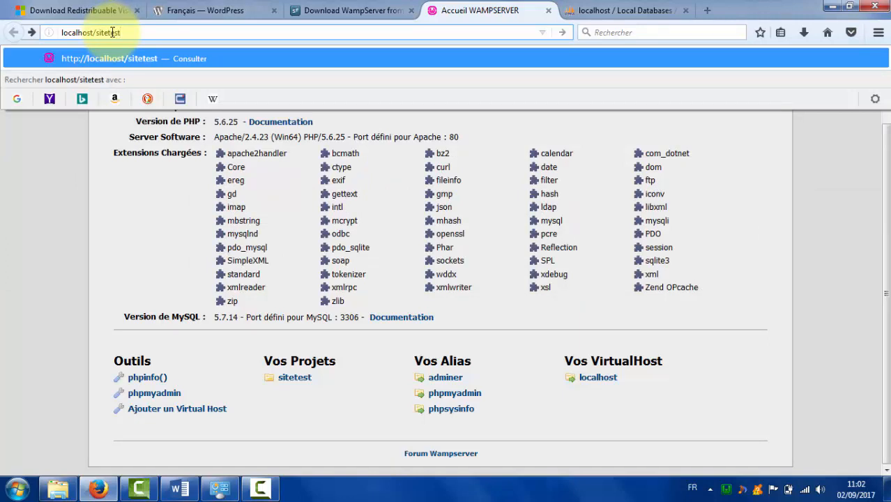
{"action": "key", "text": "Return"}
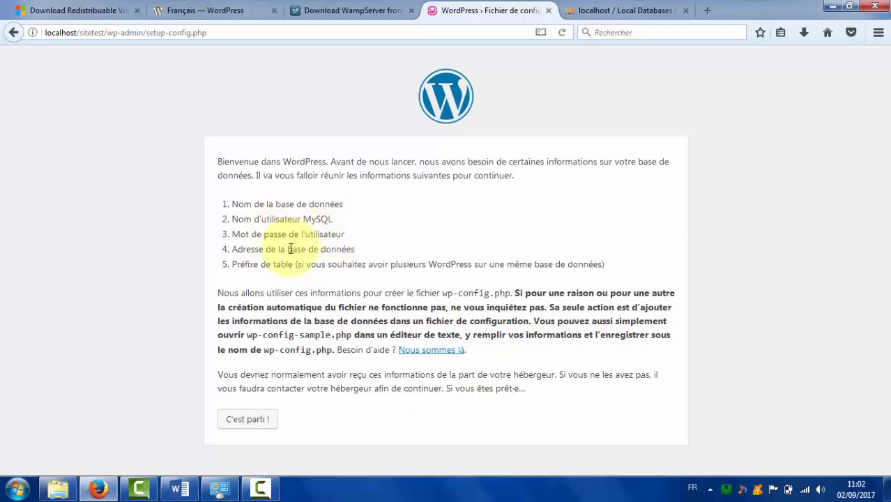
Submit database name sitetest, user root and an empty password in the WordPress setup form.
{"action": "left_click", "coordinate": [261, 424]}
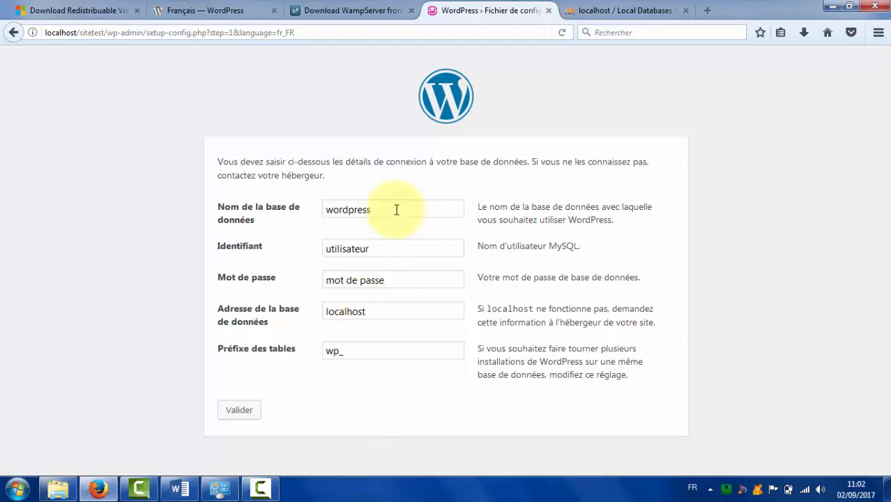
{"action": "left_click_drag", "start_coordinate": [396, 209], "coordinate": [279, 211]}
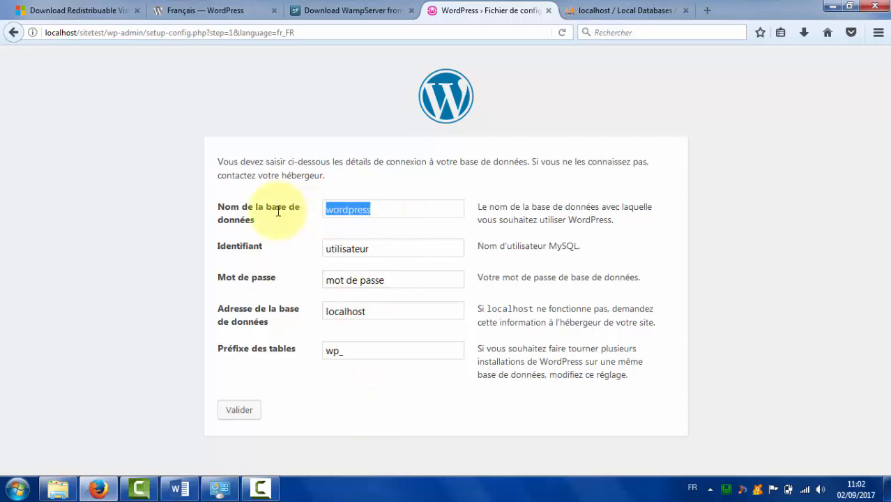
{"action": "type", "text": "sittest"}
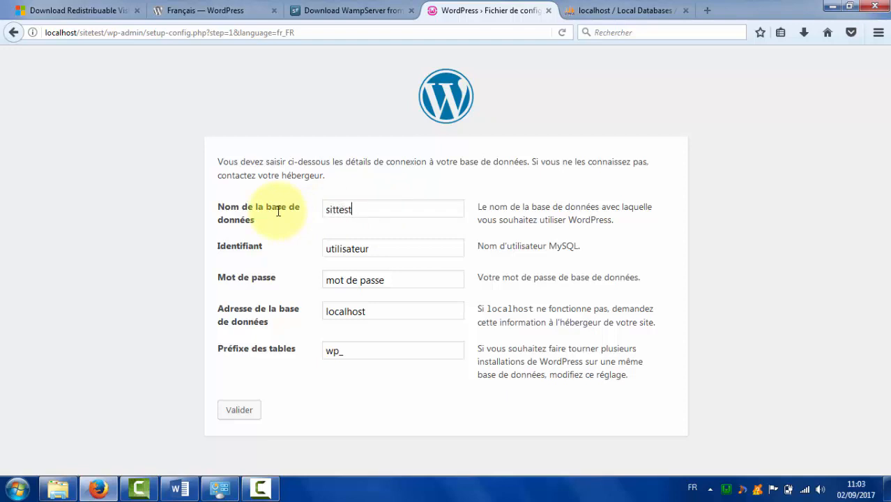
{"action": "key", "text": "BackSpace"}
{"action": "key", "text": "BackSpace"}
{"action": "key", "text": "BackSpace"}
{"action": "key", "text": "BackSpace"}
{"action": "key", "text": "BackSpace"}
{"action": "type", "text": "tetest"}
{"action": "left_click", "coordinate": [377, 250]}
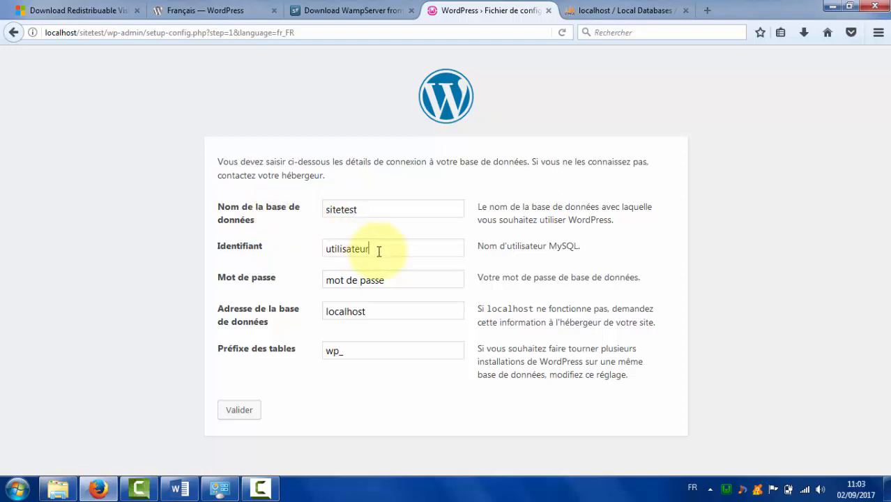
{"action": "left_click_drag", "start_coordinate": [379, 251], "coordinate": [287, 254]}
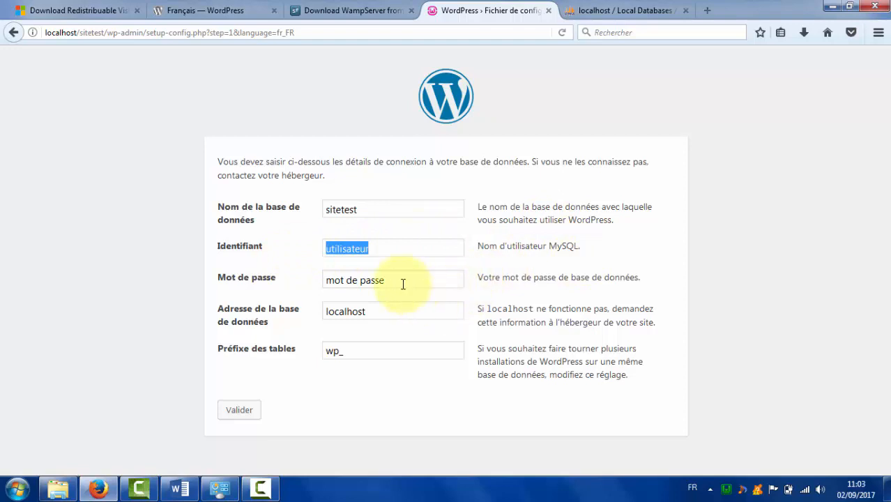
{"action": "type", "text": "root"}
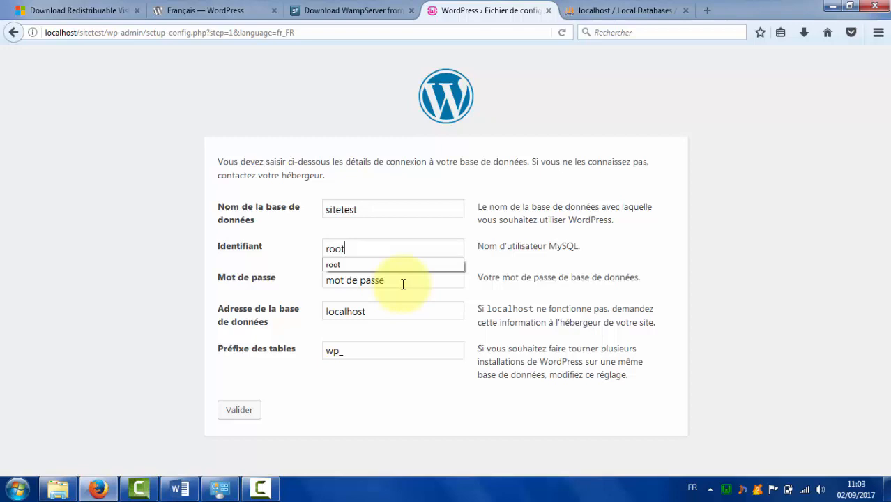
{"action": "key", "text": "Tab"}
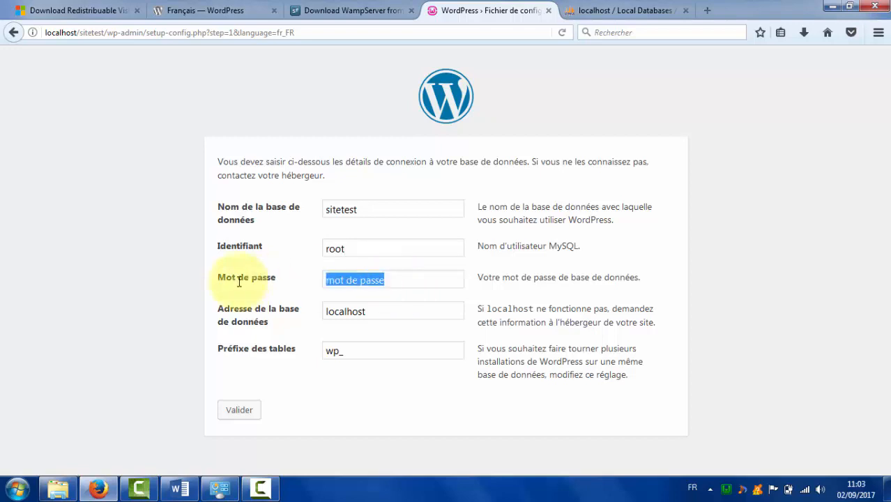
{"action": "key", "text": "BackSpace"}
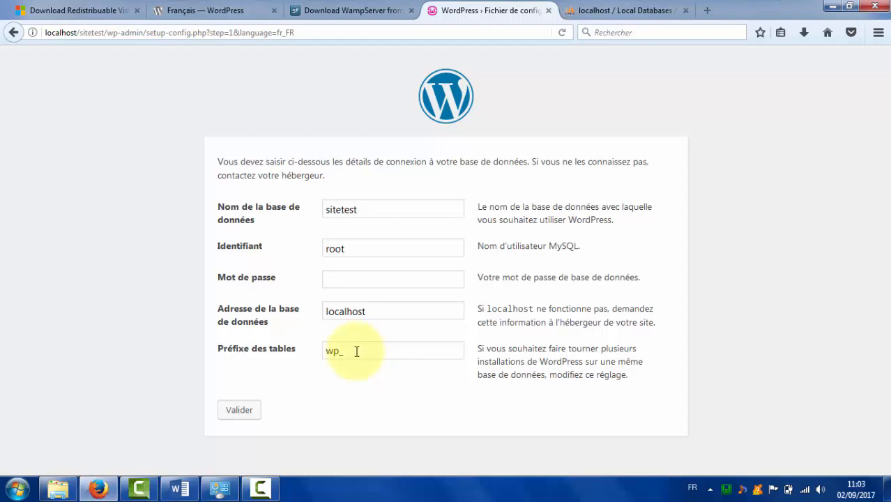
{"action": "left_click", "coordinate": [229, 413]}
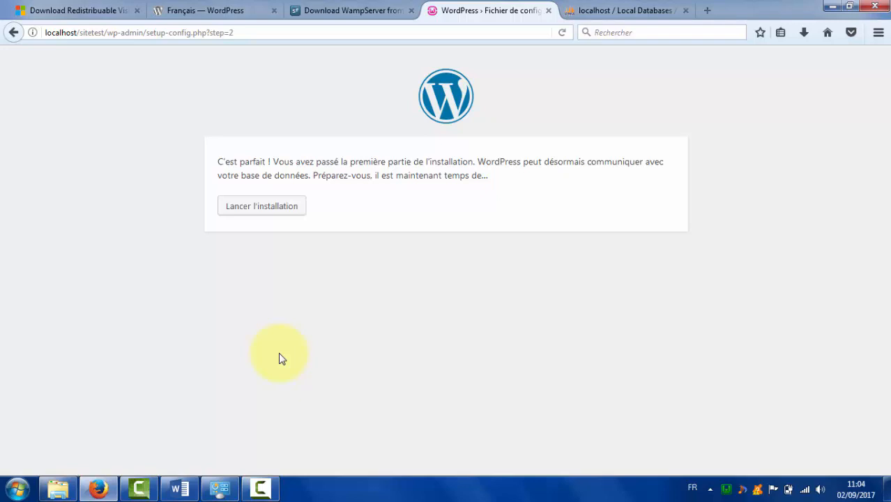
Start the installation form and enter 'sitetest' as the site title.
{"action": "left_click", "coordinate": [244, 218]}
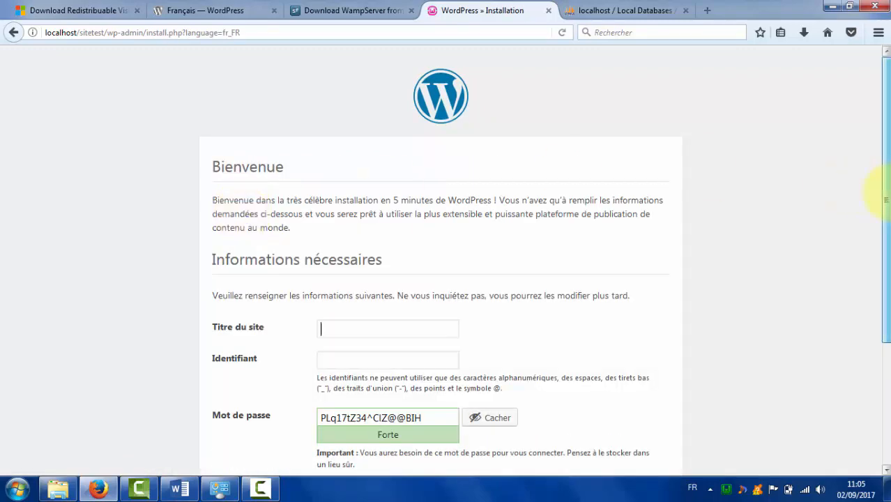
{"action": "left_click_drag", "start_coordinate": [884, 192], "coordinate": [889, 272]}
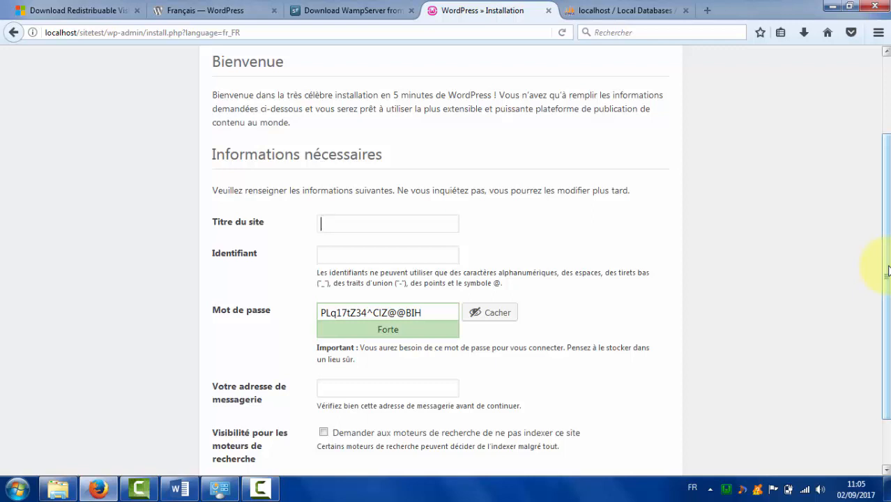
{"action": "type", "text": "site"}
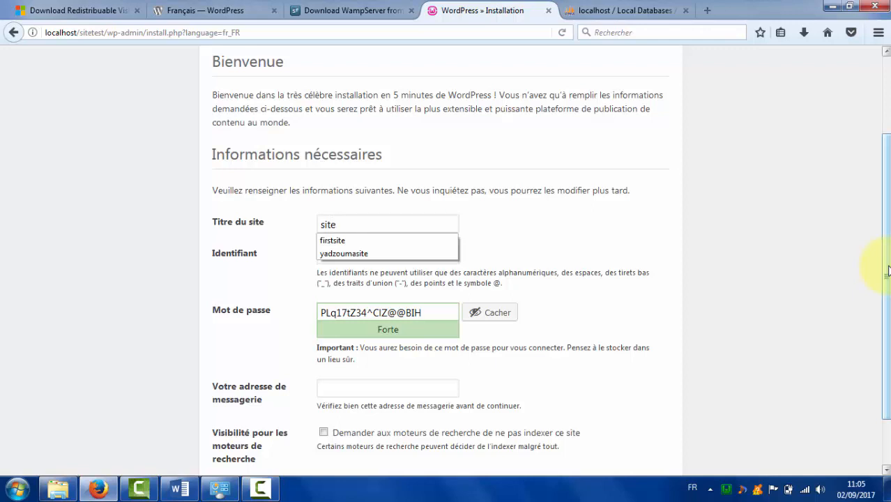
{"action": "key", "text": "BackSpace"}
{"action": "key", "text": "BackSpace"}
{"action": "key", "text": "BackSpace"}
{"action": "key", "text": "BackSpace"}
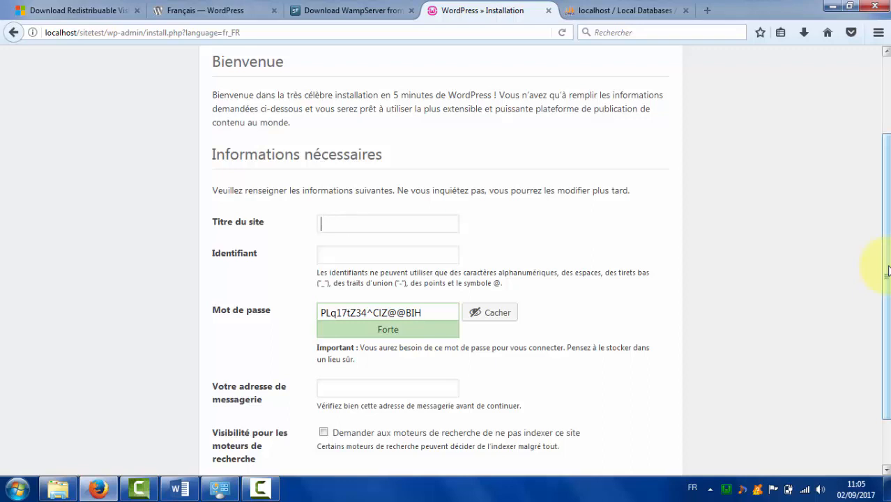
{"action": "type", "text": "sitetest"}
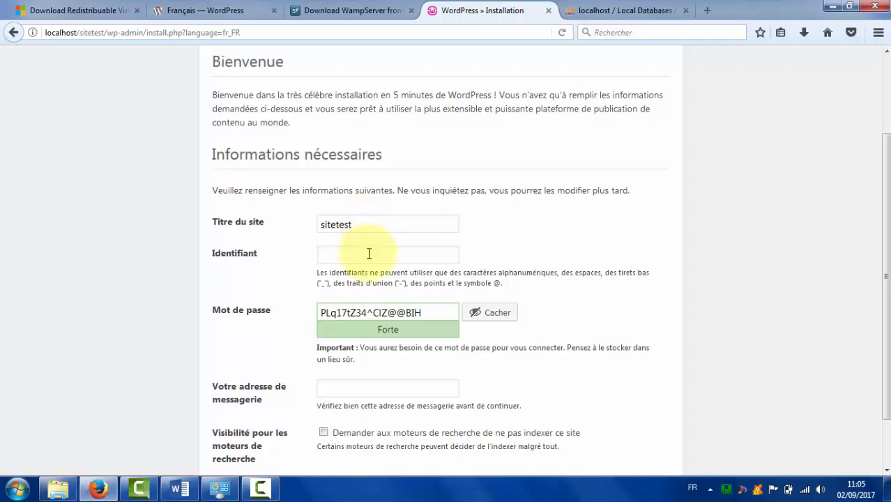
Set username admin and replace the generated password with a custom one.
{"action": "type", "text": "admin"}
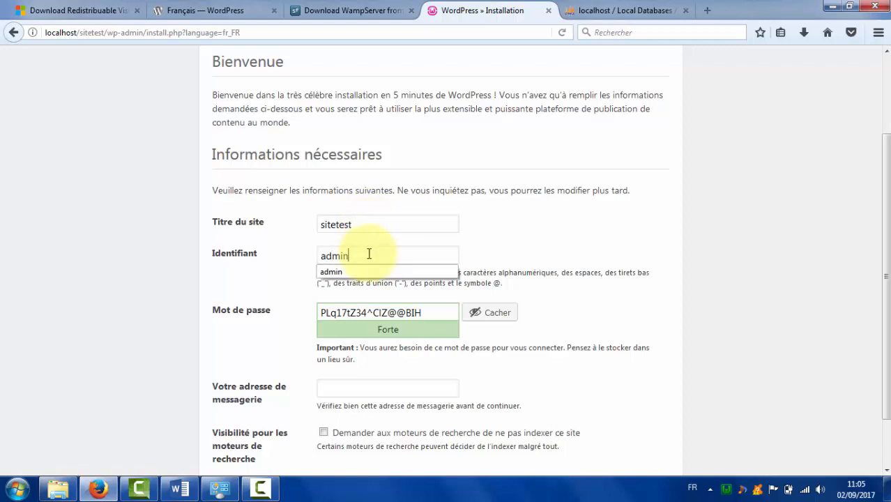
{"action": "left_click", "coordinate": [371, 273]}
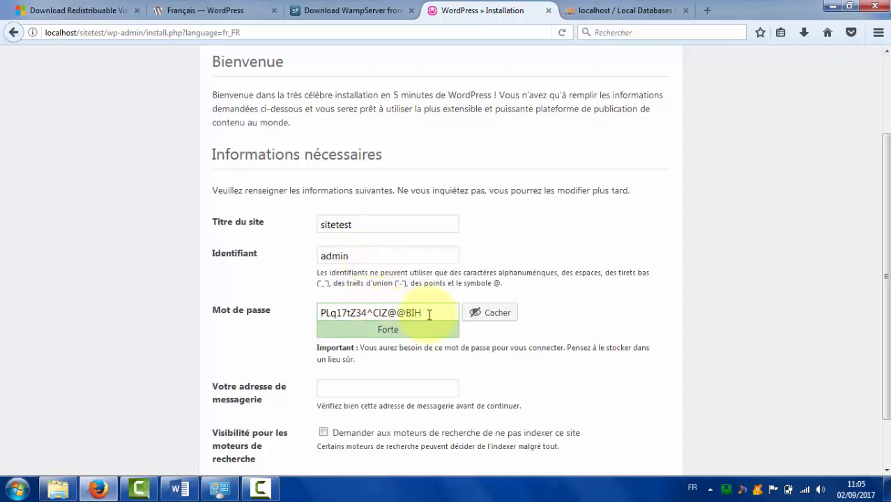
{"action": "left_click", "coordinate": [474, 321]}
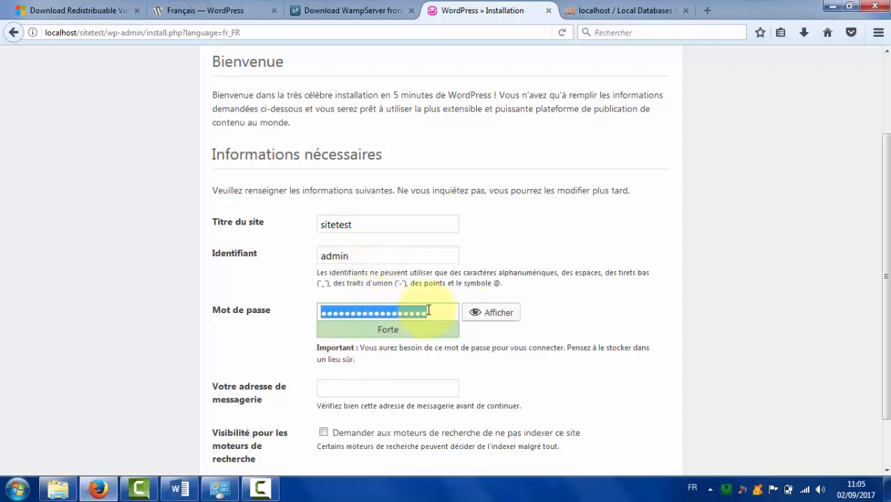
{"action": "key", "text": "BackSpace"}
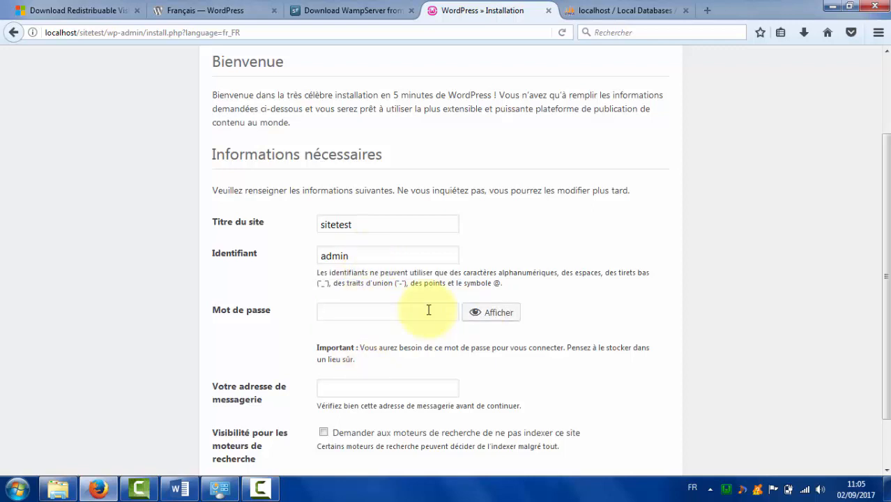
{"action": "type", "text": "********"}
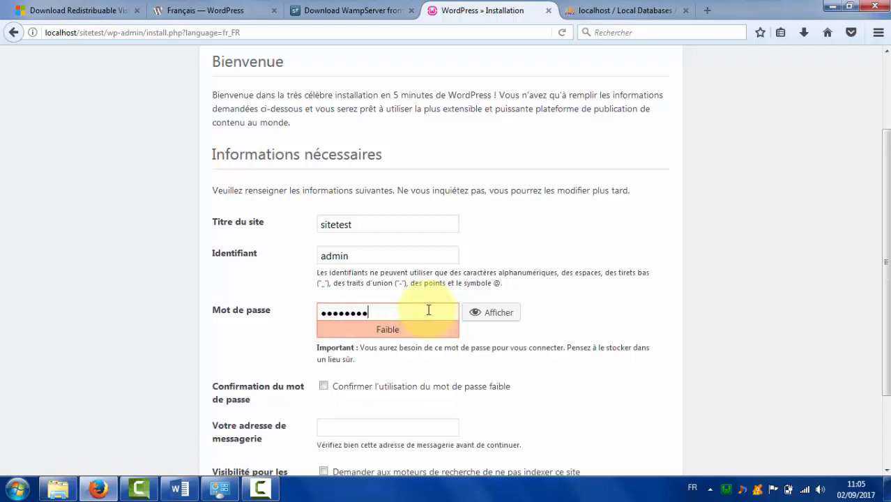
{"action": "type", "text": "****"}
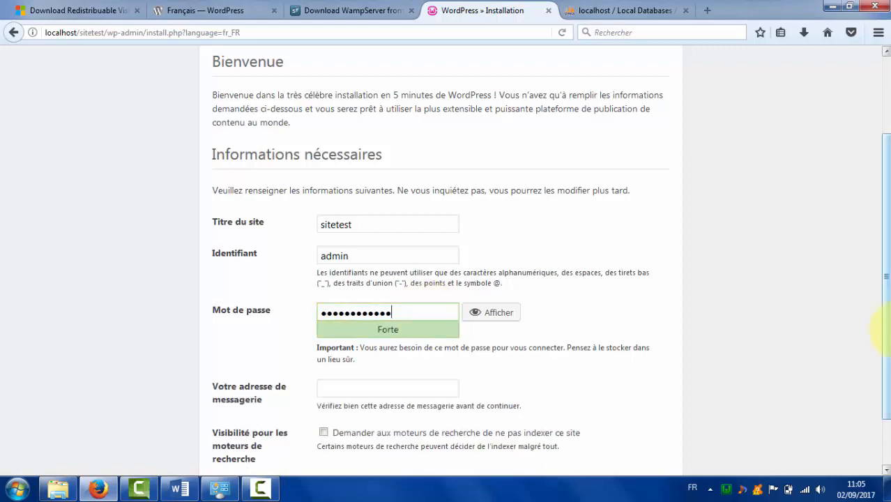
{"action": "scroll", "coordinate": [886, 333], "scroll_direction": "down", "scroll_amount": 1}
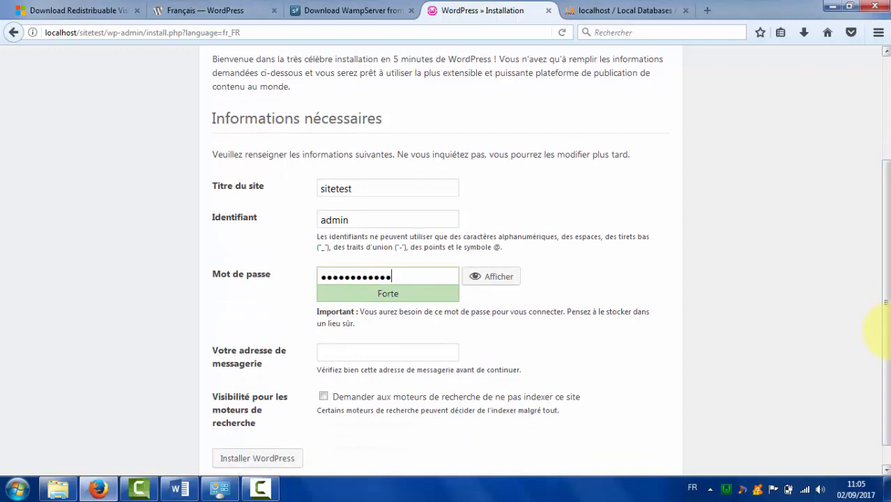
{"action": "left_click_drag", "start_coordinate": [883, 343], "coordinate": [884, 356]}
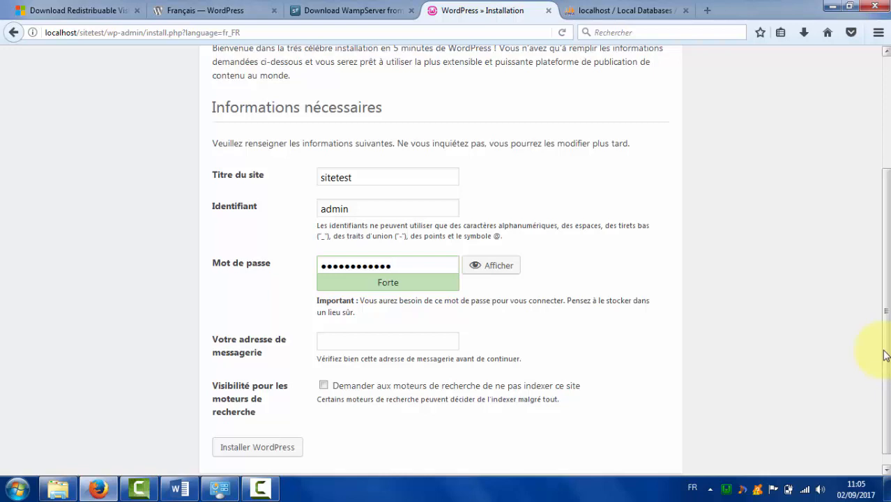
{"action": "left_click_drag", "start_coordinate": [885, 356], "coordinate": [886, 363]}
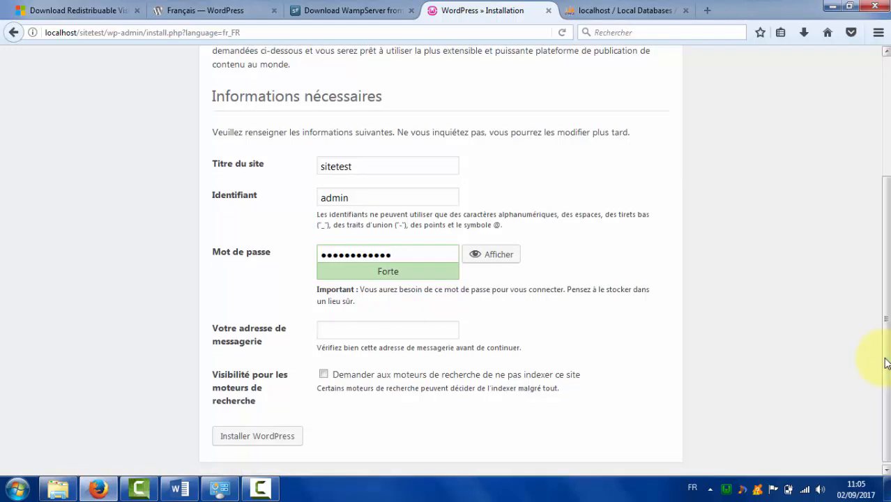
Fill in the administrator's e-mail and ask search engines not to index the site.
{"action": "left_click", "coordinate": [331, 328]}
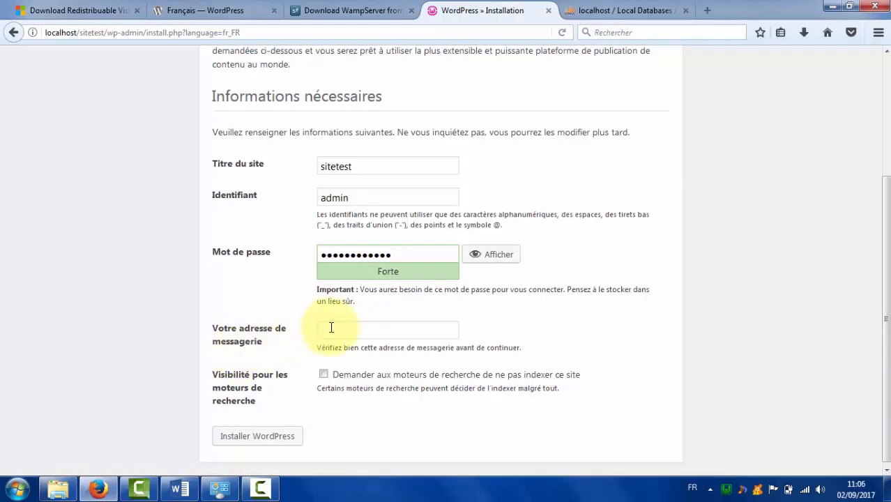
{"action": "type", "text": "jaco"}
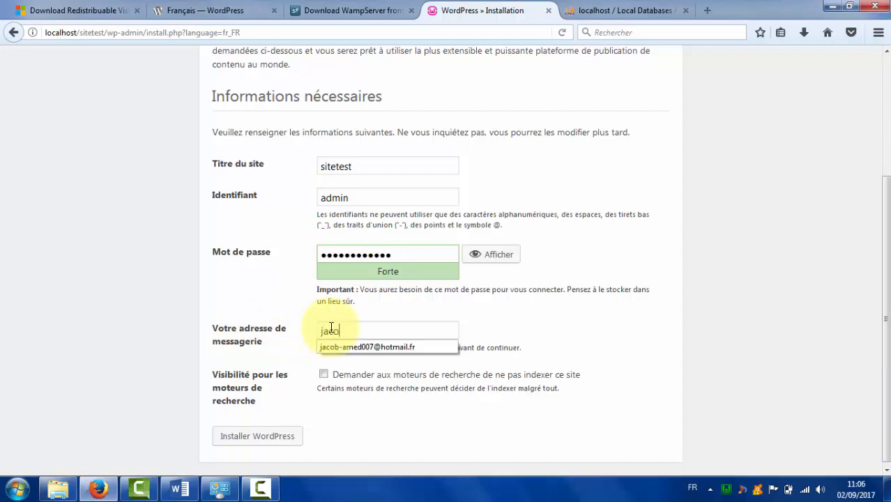
{"action": "type", "text": "b-am"}
{"action": "left_click", "coordinate": [336, 347]}
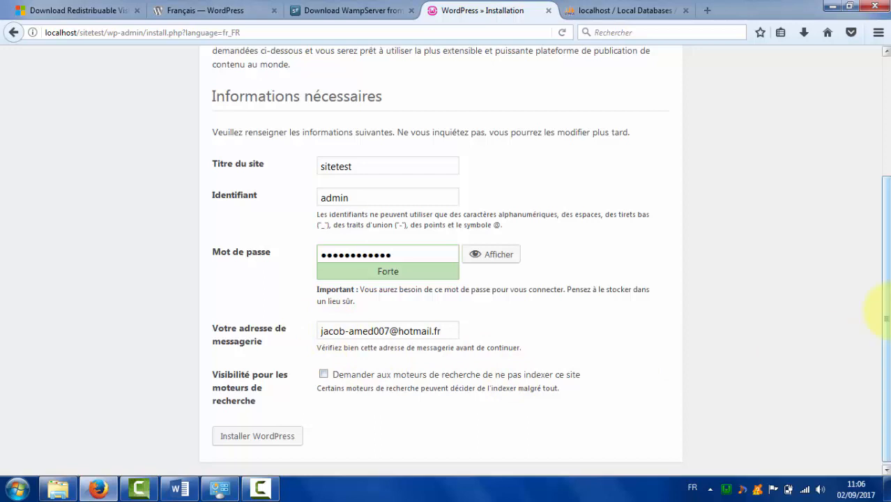
{"action": "left_click_drag", "start_coordinate": [886, 311], "coordinate": [887, 319]}
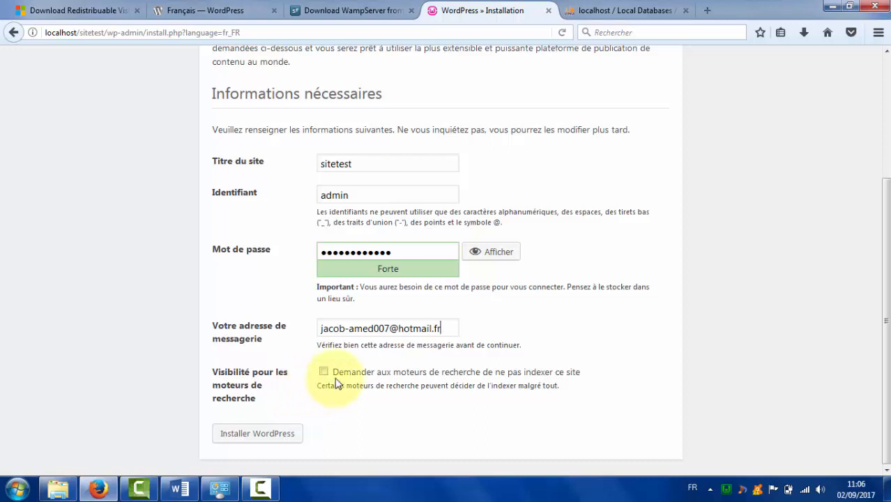
{"action": "left_click", "coordinate": [324, 373]}
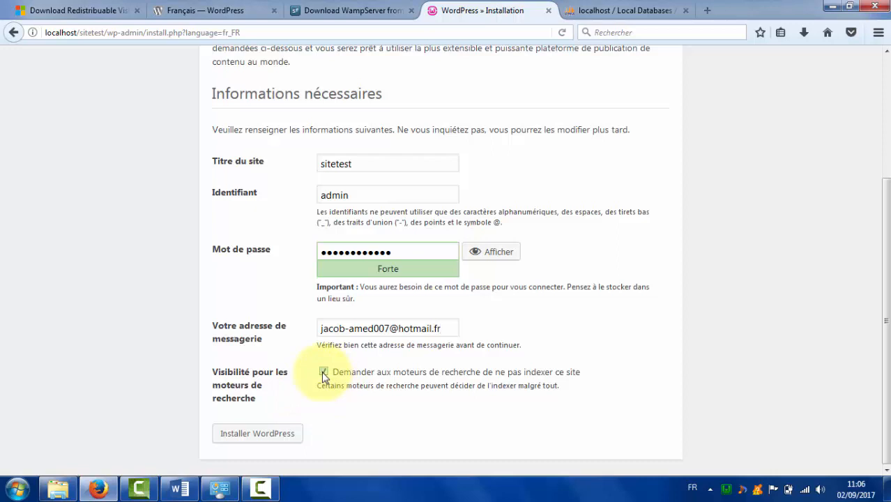
Run 'Installer WordPress', then continue via 'Se connecter' to the login page.
{"action": "left_click", "coordinate": [246, 438]}
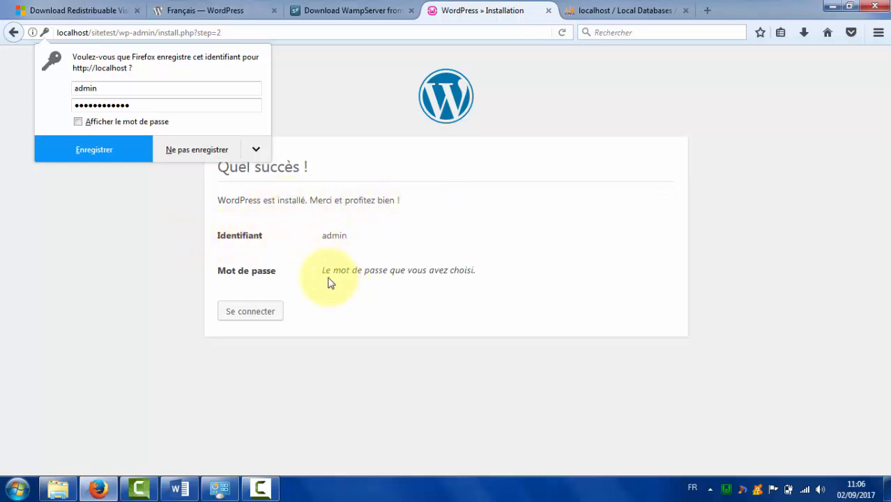
{"action": "left_click", "coordinate": [234, 311]}
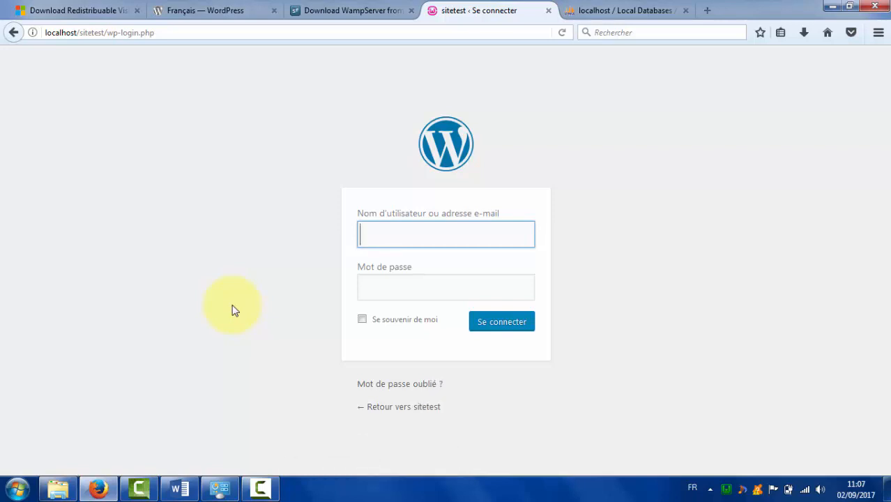
Log in to sitetest with username admin and its password.
{"action": "type", "text": "admin"}
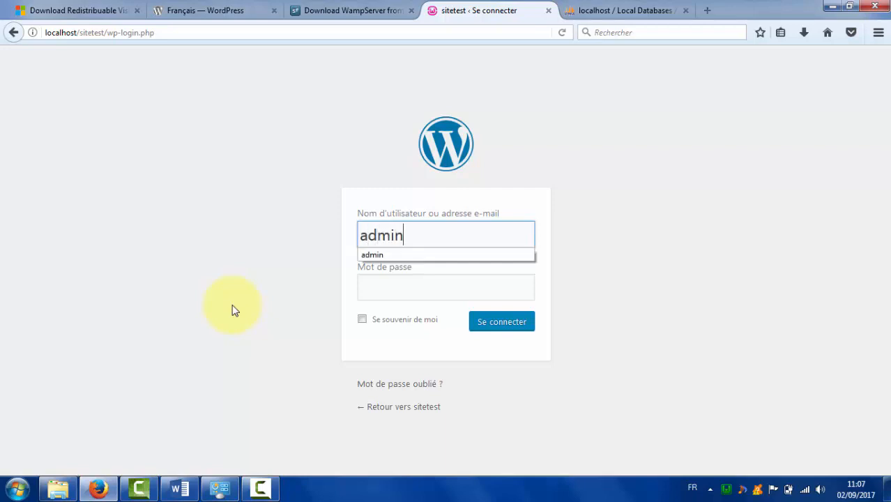
{"action": "key", "text": "Down"}
{"action": "key", "text": "Return"}
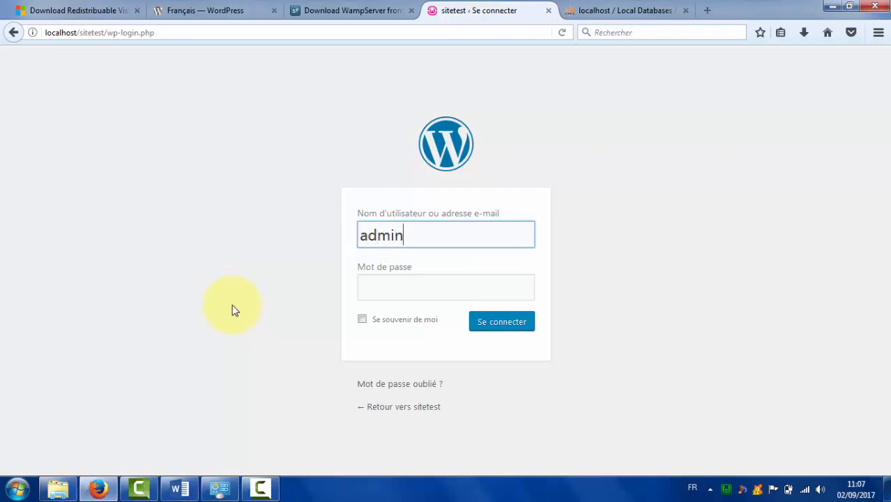
{"action": "key", "text": "Tab"}
{"action": "type", "text": "••••••"}
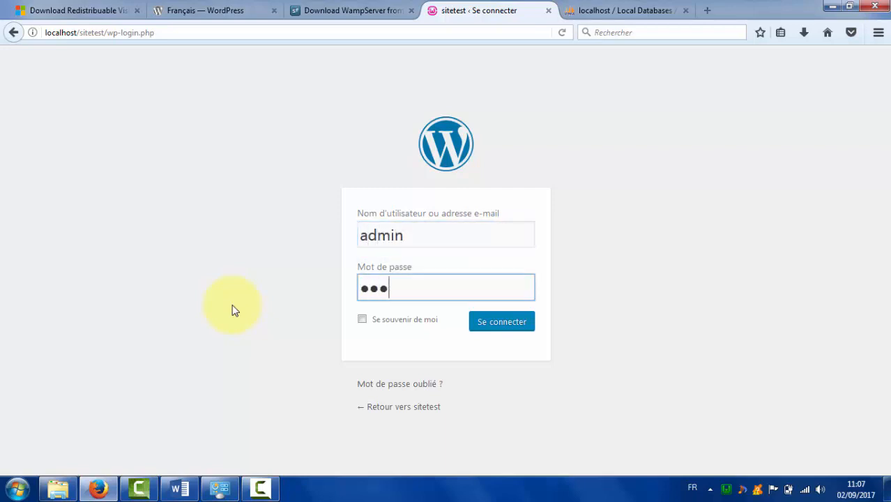
{"action": "type", "text": "••••••"}
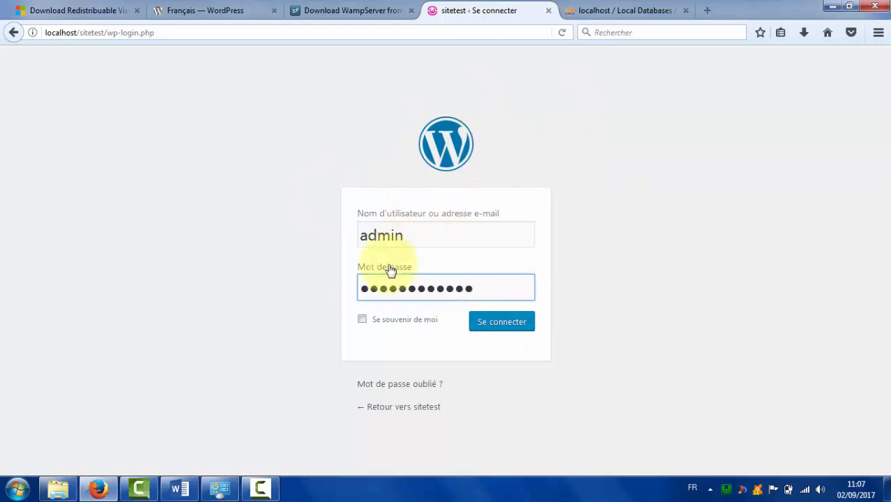
{"action": "left_click", "coordinate": [491, 324]}
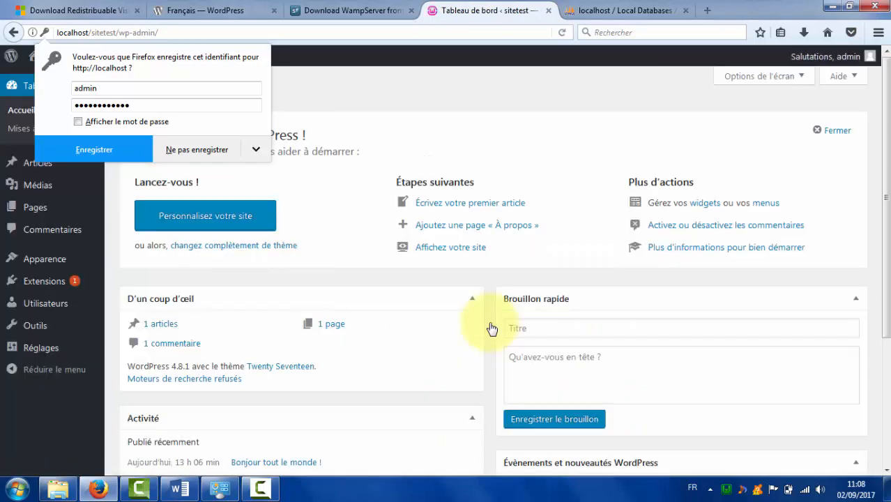
Decline Firefox's save-login offer and scroll through the sitetest dashboard.
{"action": "left_click", "coordinate": [218, 150]}
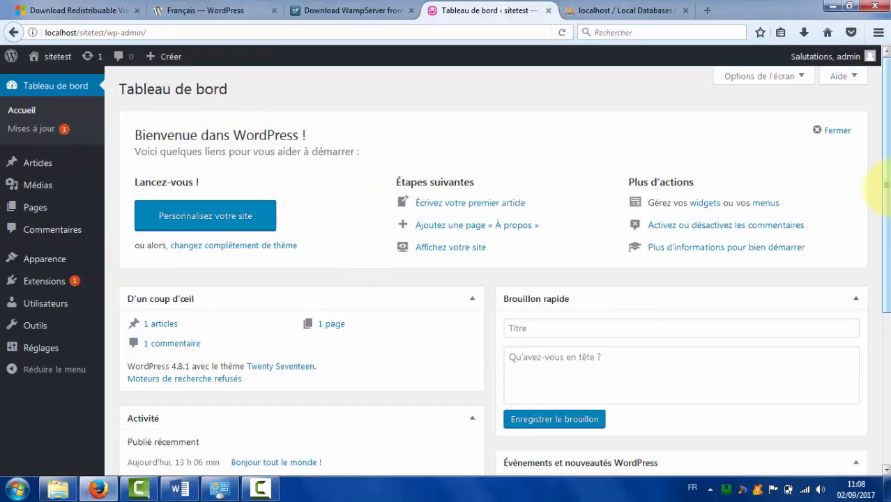
{"action": "mouse_move", "coordinate": [884, 185]}
{"action": "left_mouse_down"}
{"action": "mouse_move", "coordinate": [885, 304]}
{"action": "mouse_move", "coordinate": [881, 202]}
{"action": "left_mouse_up"}
{"action": "scroll", "coordinate": [879, 200], "scroll_direction": "up", "scroll_amount": 1}
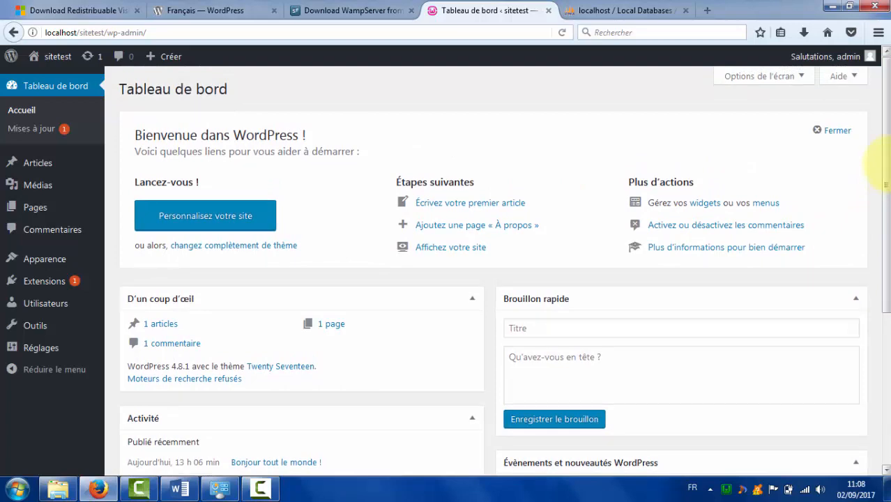
{"action": "left_click_drag", "start_coordinate": [885, 167], "coordinate": [884, 104]}
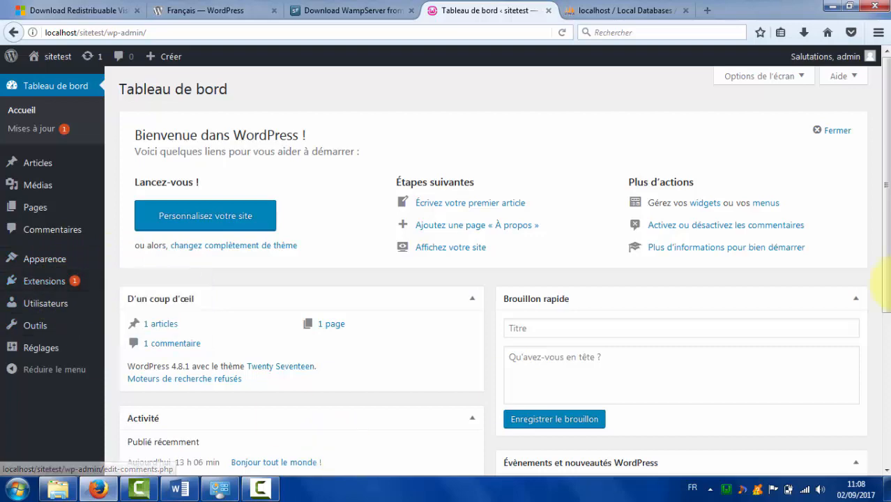
{"action": "mouse_move", "coordinate": [887, 189]}
{"action": "left_mouse_down"}
{"action": "mouse_move", "coordinate": [886, 377]}
{"action": "mouse_move", "coordinate": [890, 187]}
{"action": "left_mouse_up"}
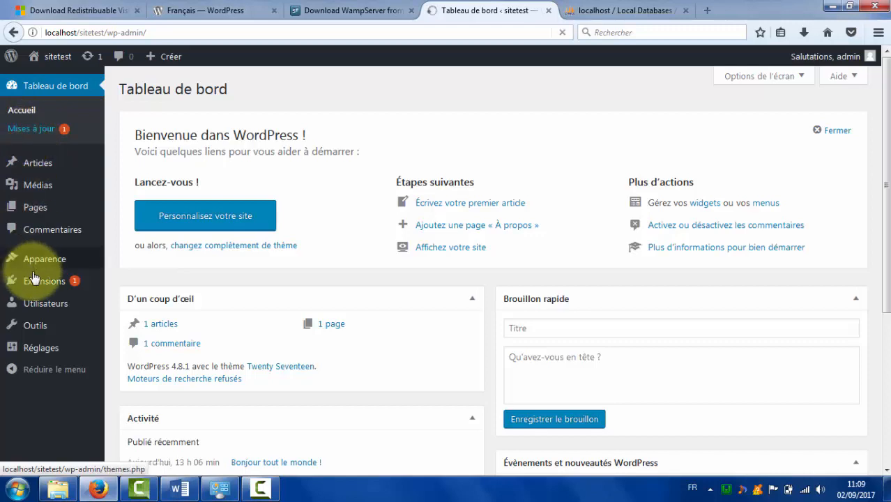
Open the Mises à jour page to review WordPress 4.8.1 and the Akismet 3.3.4 update.
{"action": "mouse_move", "coordinate": [53, 292]}
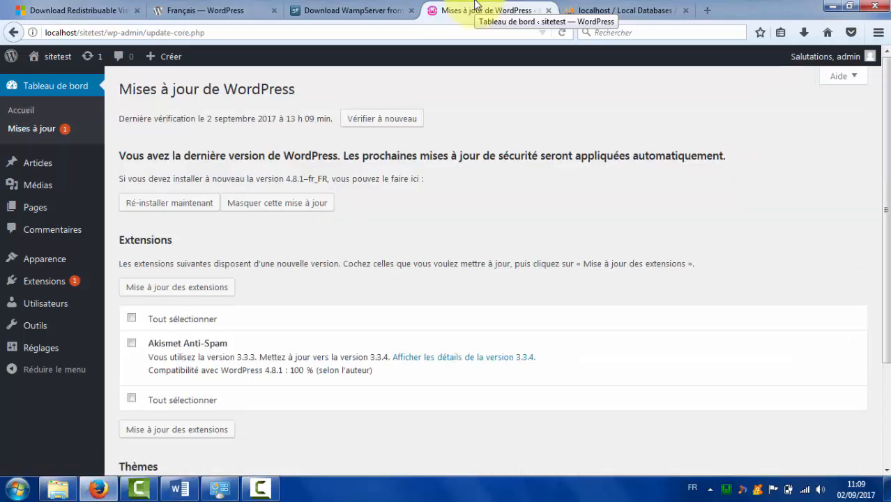
{"action": "mouse_move", "coordinate": [887, 176]}
{"action": "left_mouse_down"}
{"action": "mouse_move", "coordinate": [887, 241]}
{"action": "mouse_move", "coordinate": [884, 173]}
{"action": "left_mouse_up"}
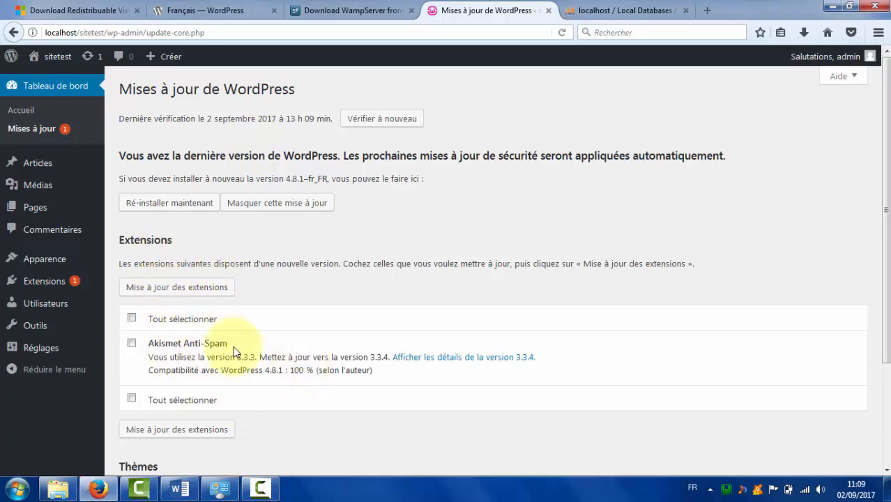
Check the Extensions plugin list with Akismet Anti-Spam, then go to Apparence > Thèmes.
{"action": "left_click", "coordinate": [60, 282]}
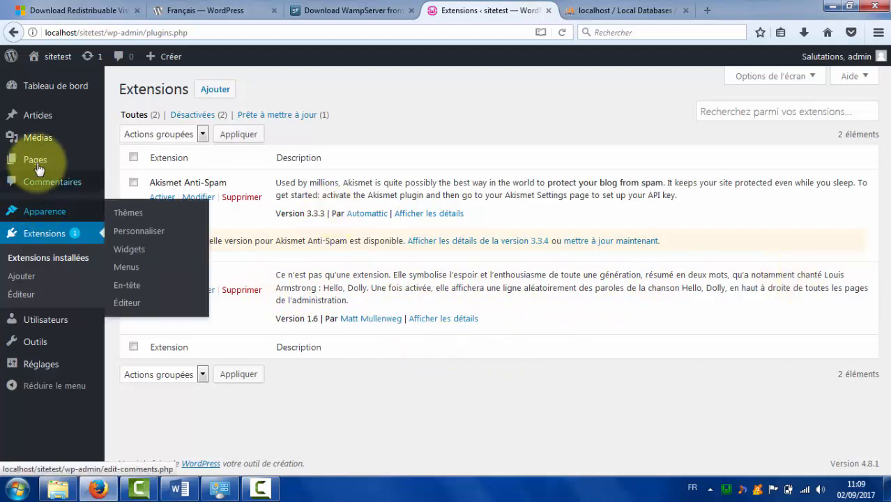
{"action": "mouse_move", "coordinate": [50, 221]}
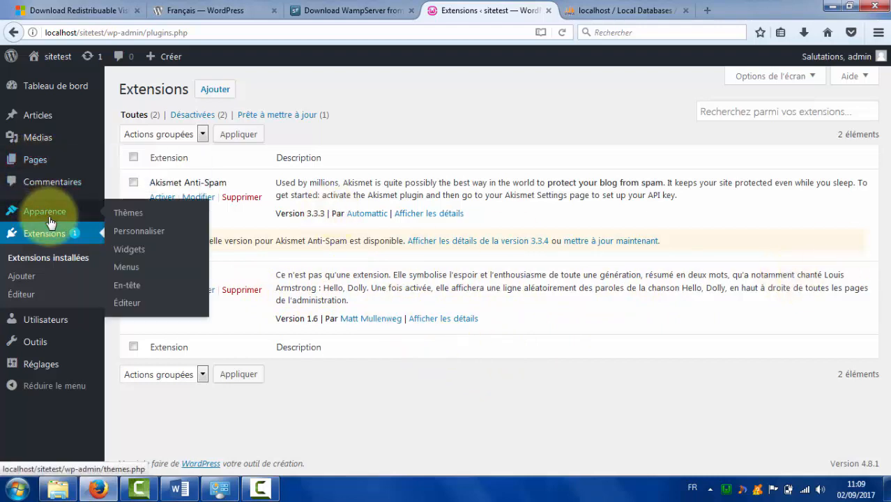
{"action": "left_click", "coordinate": [141, 220]}
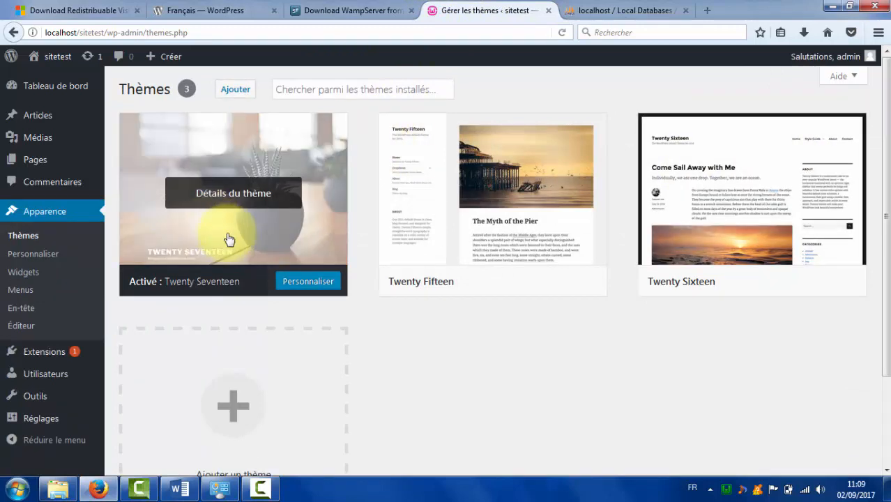
Review the Twenty Seventeen, Twenty Fifteen and Twenty Sixteen themes, then visit the sitetest front page.
{"action": "mouse_move", "coordinate": [499, 256]}
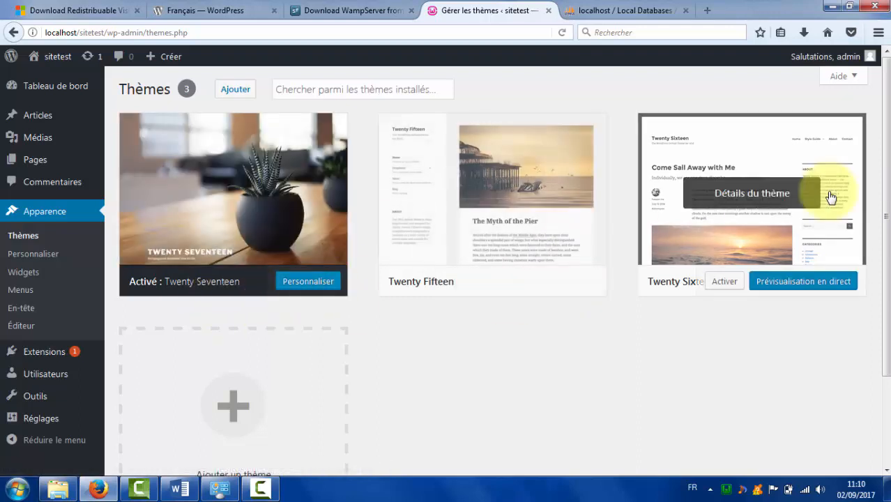
{"action": "left_click_drag", "start_coordinate": [888, 216], "coordinate": [888, 216]}
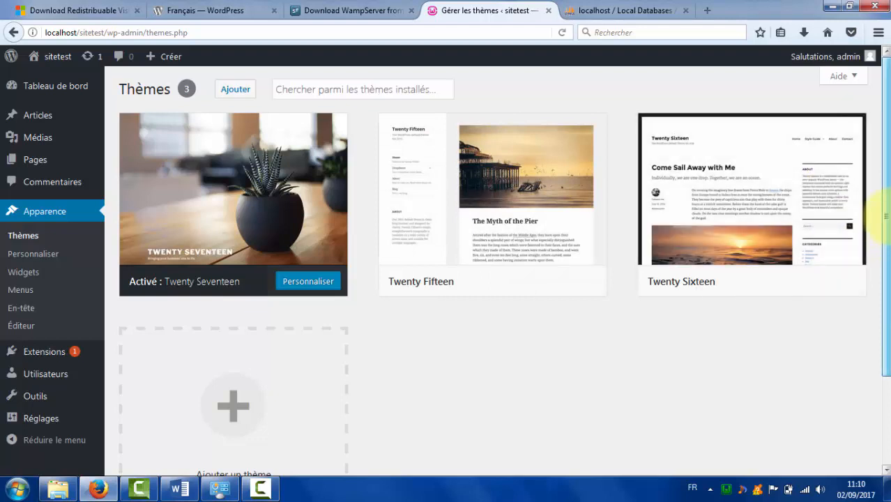
{"action": "mouse_move", "coordinate": [54, 63]}
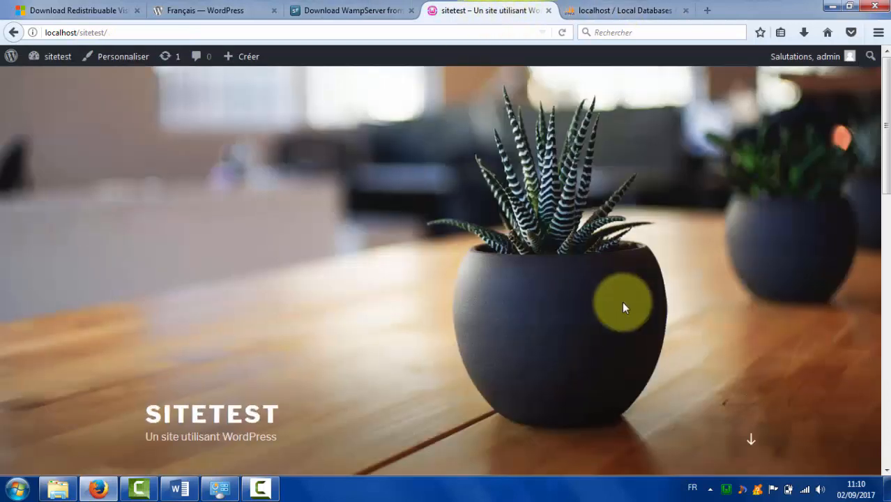
{"action": "scroll", "coordinate": [877, 157], "scroll_direction": "down", "scroll_amount": 1}
{"action": "scroll", "coordinate": [876, 158], "scroll_direction": "up", "scroll_amount": 1}
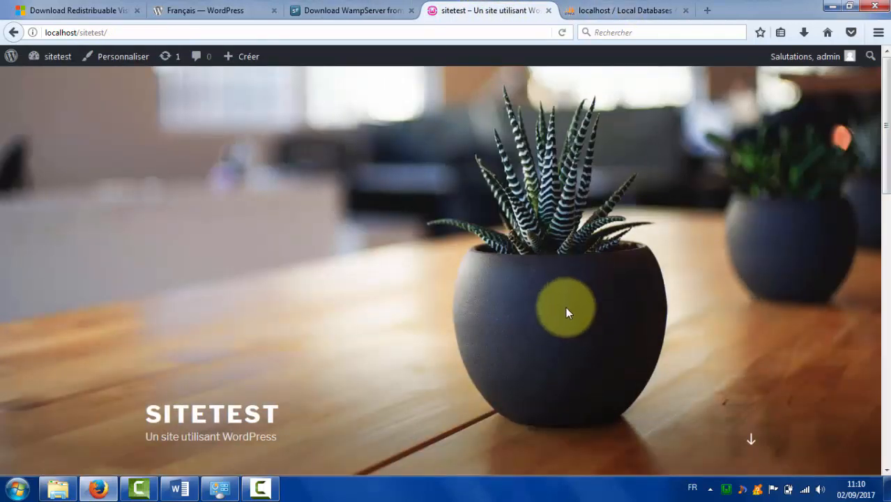
{"action": "scroll", "coordinate": [877, 188], "scroll_direction": "down", "scroll_amount": 2}
{"action": "left_click_drag", "start_coordinate": [877, 189], "coordinate": [880, 291]}
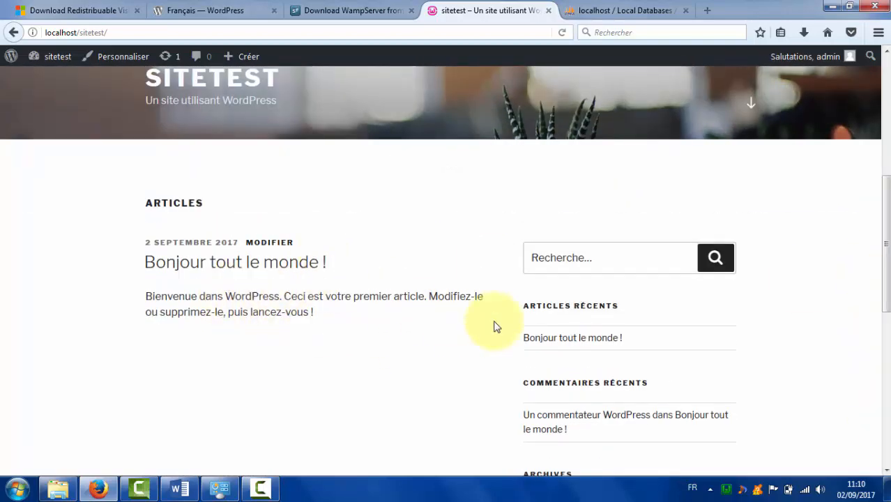
{"action": "left_click", "coordinate": [883, 138]}
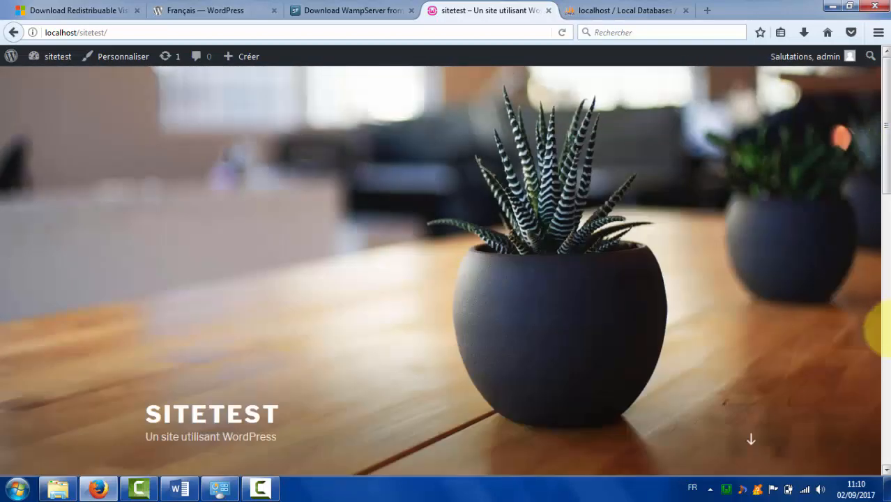
{"action": "left_click_drag", "start_coordinate": [888, 303], "coordinate": [877, 70]}
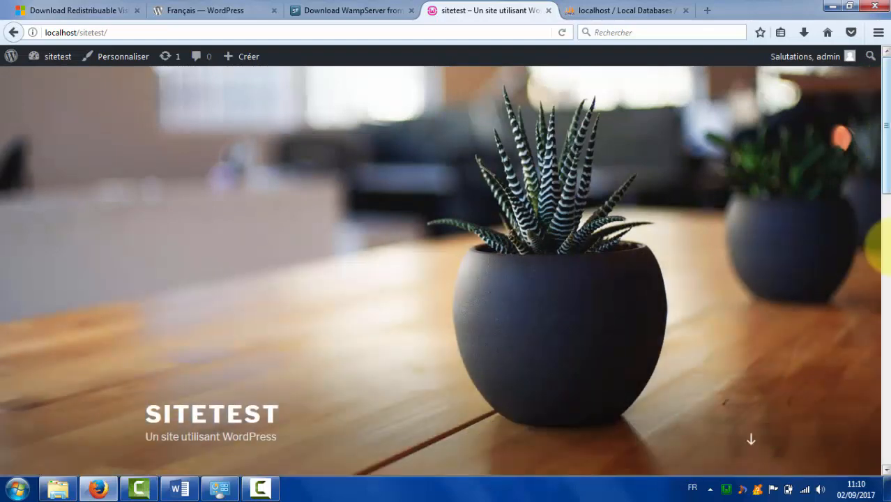